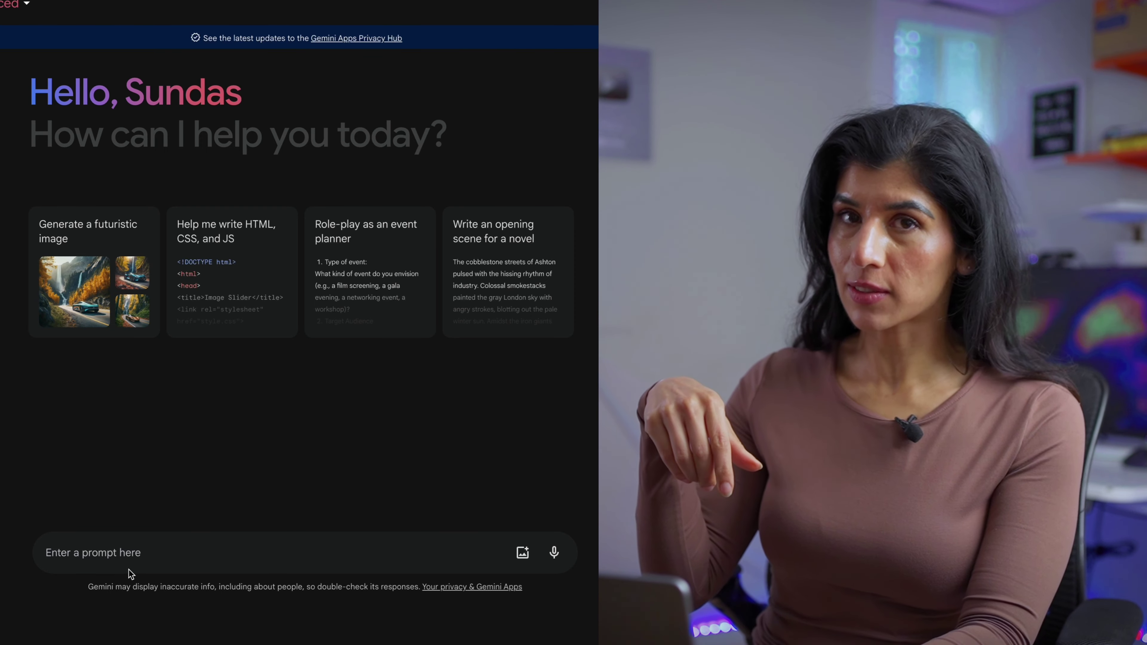
Ask Gemini to find the resume PDF in Google Drive and summarize it in 200 words.
click(104, 556)
text(look for for my resume titled "Copy of Sundas_Khalid_Resume_final_Sep2019.pdf" in Google drive and create 200 words summary for me.)
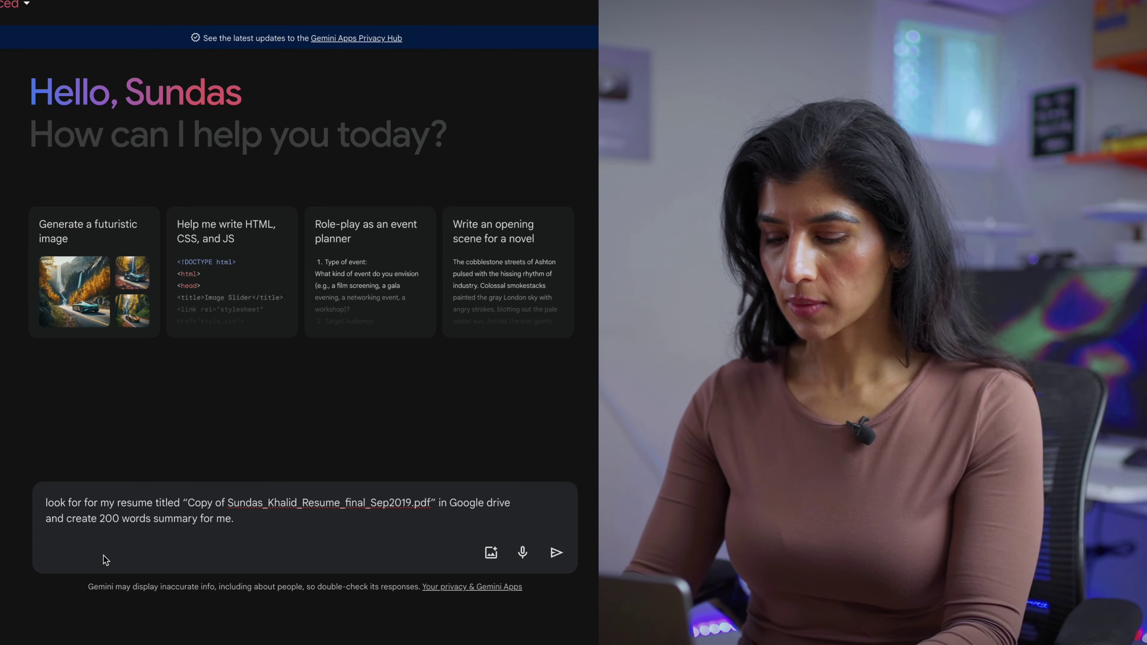
key(Return)
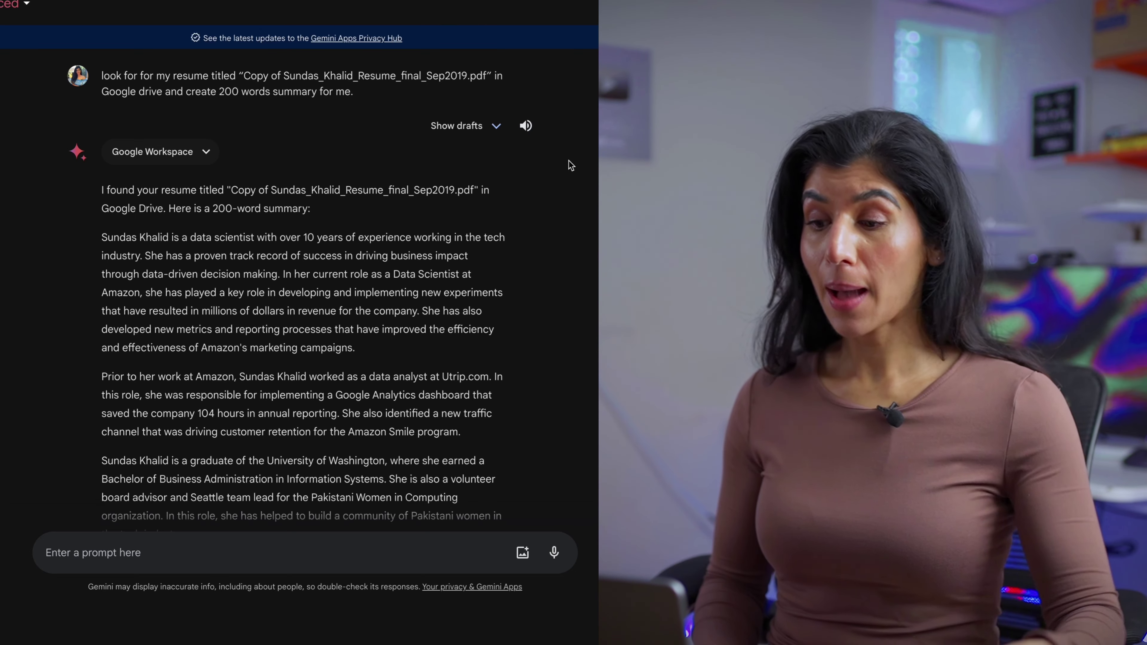
Scroll through Gemini's replies, down to the condensed 99-word resume summary.
scroll(384, 352, down, 5)
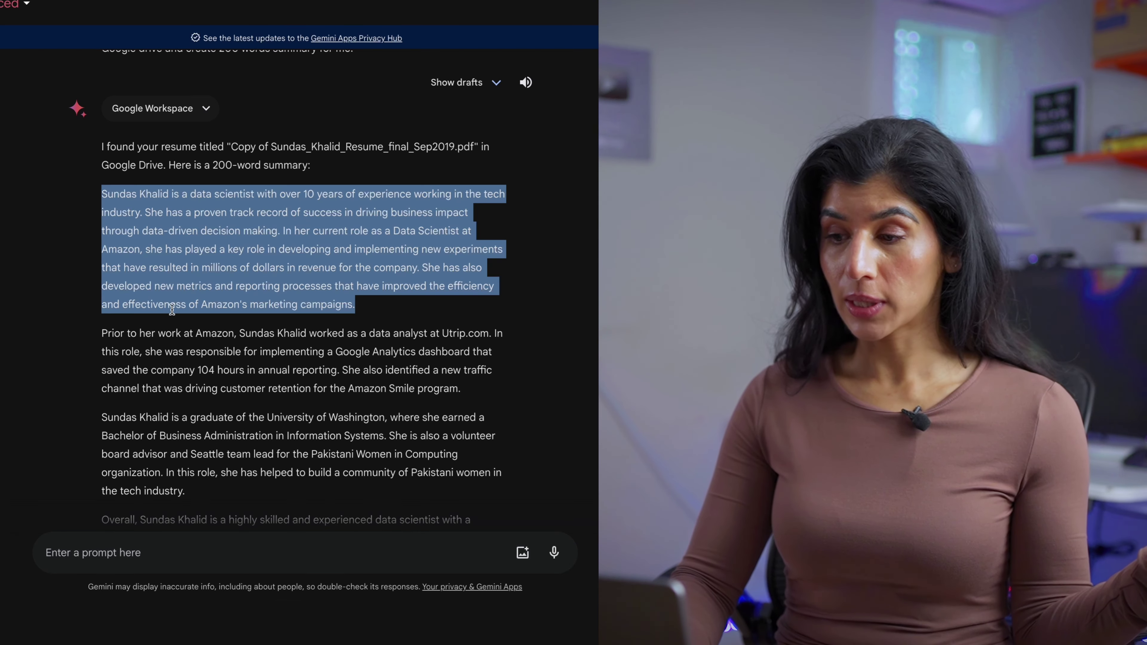
scroll(171, 327, down, 3)
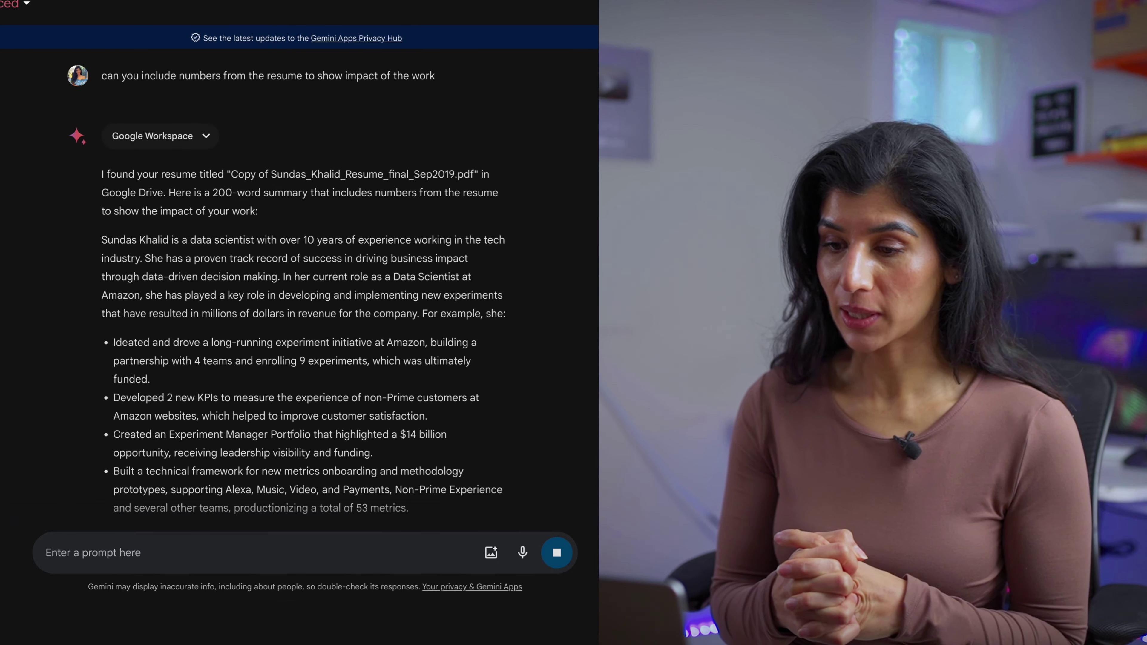
scroll(197, 438, down, 4)
scroll(200, 434, down, 5)
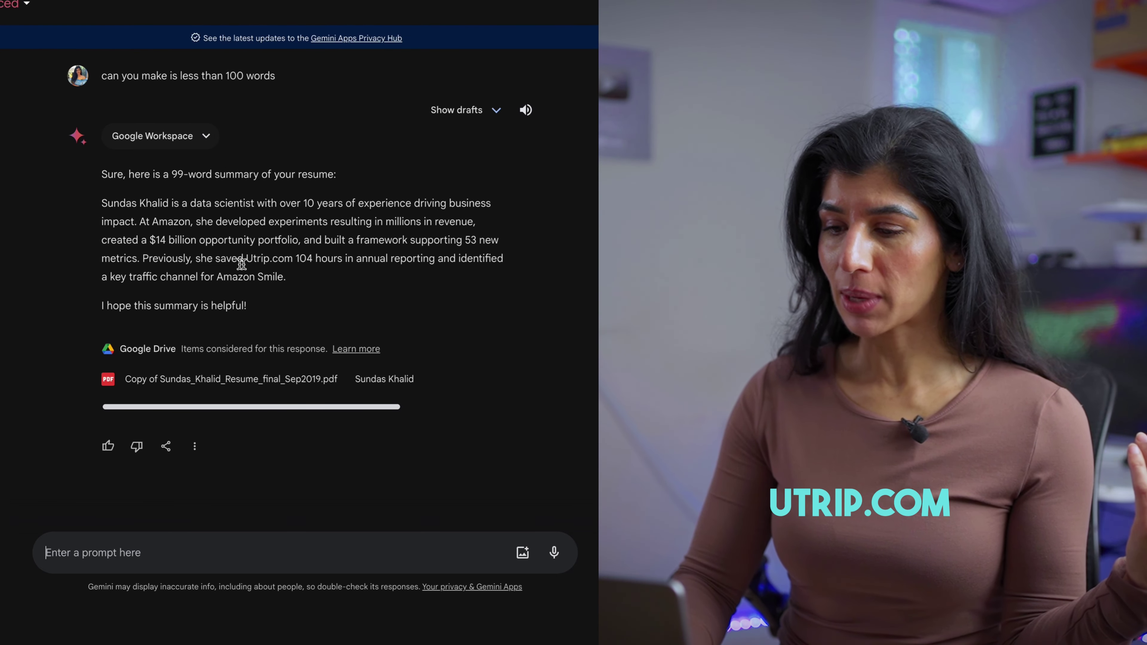
triple_click(228, 259)
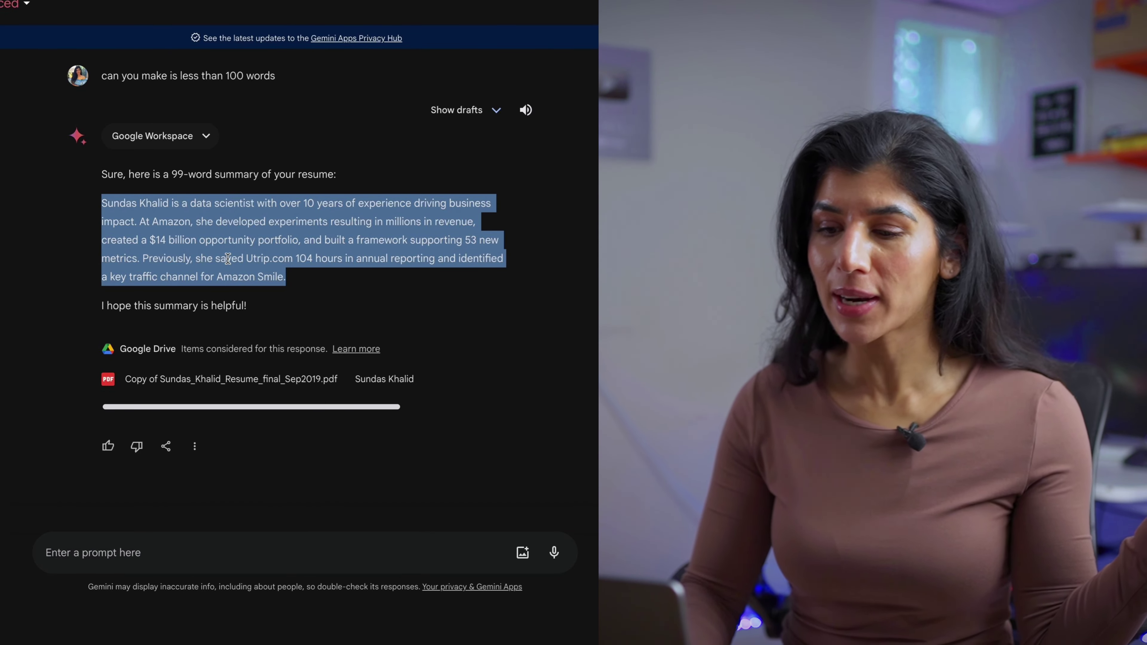
click(228, 258)
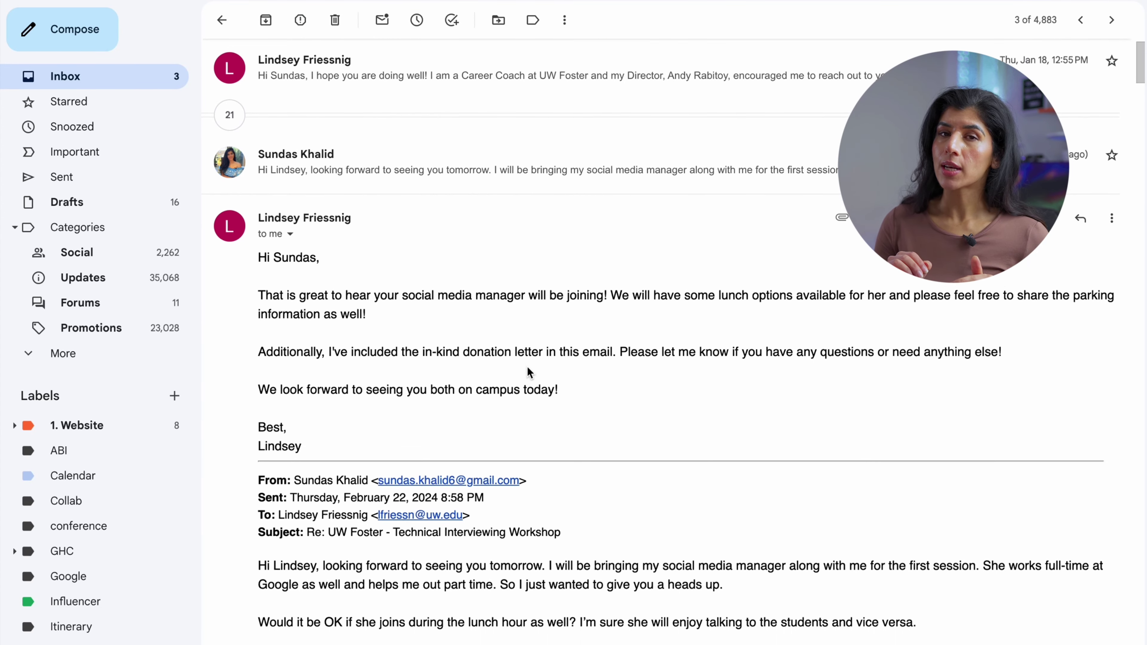
Read through the workshop email thread and start a reply to the sender.
scroll(528, 368, down, 15)
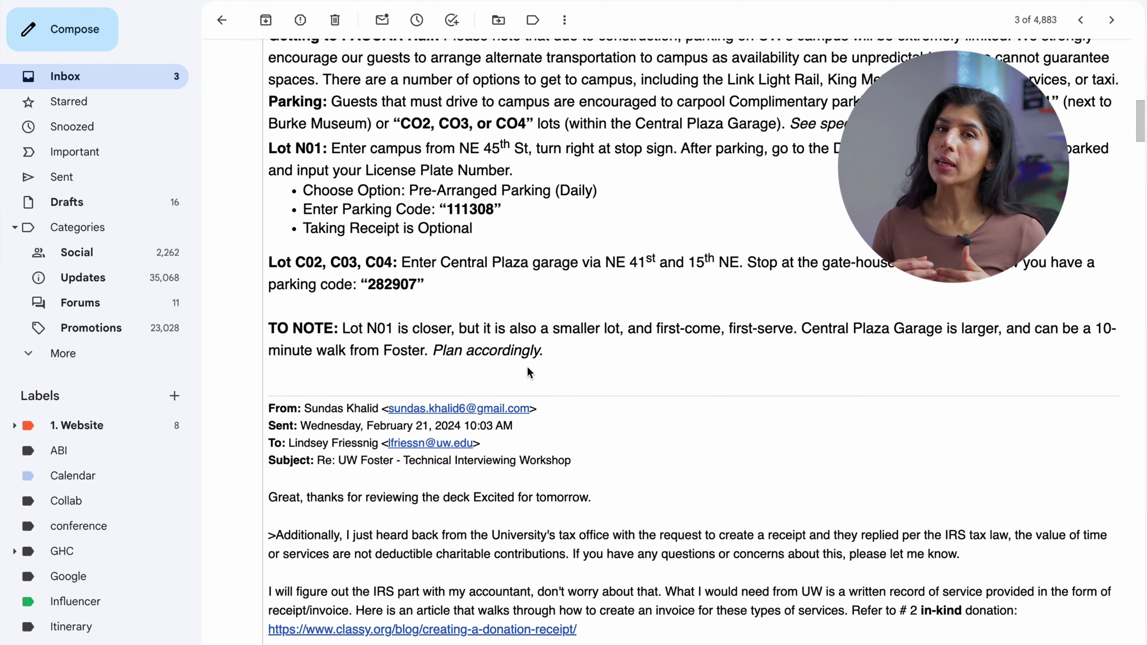
scroll(528, 369, down, 10)
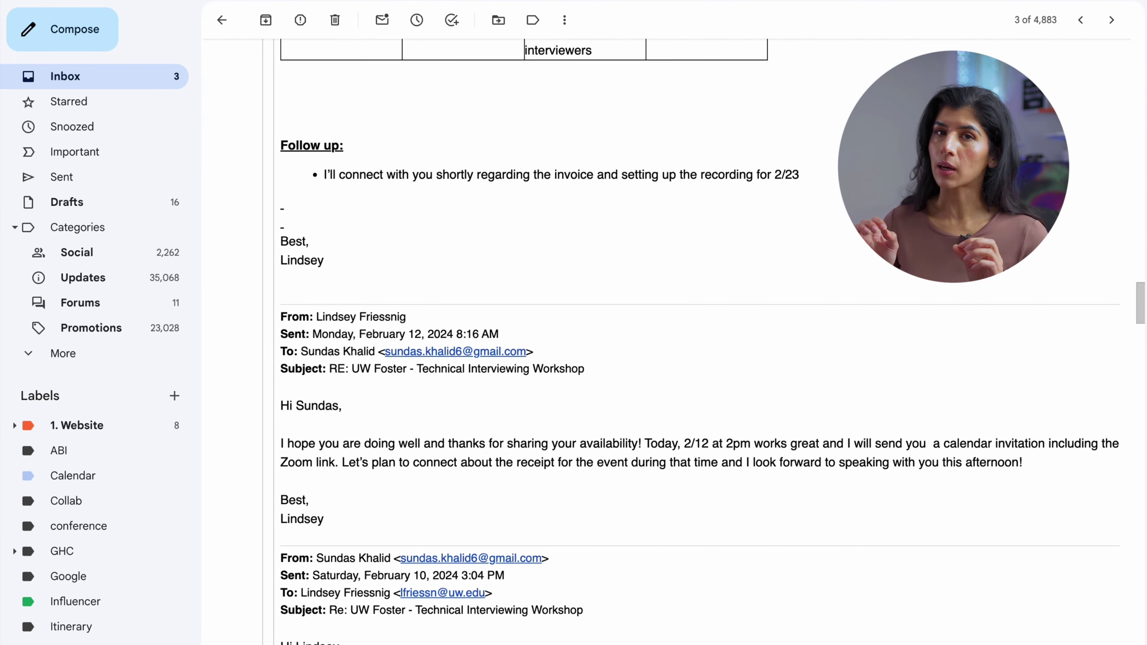
scroll(528, 369, down, 15)
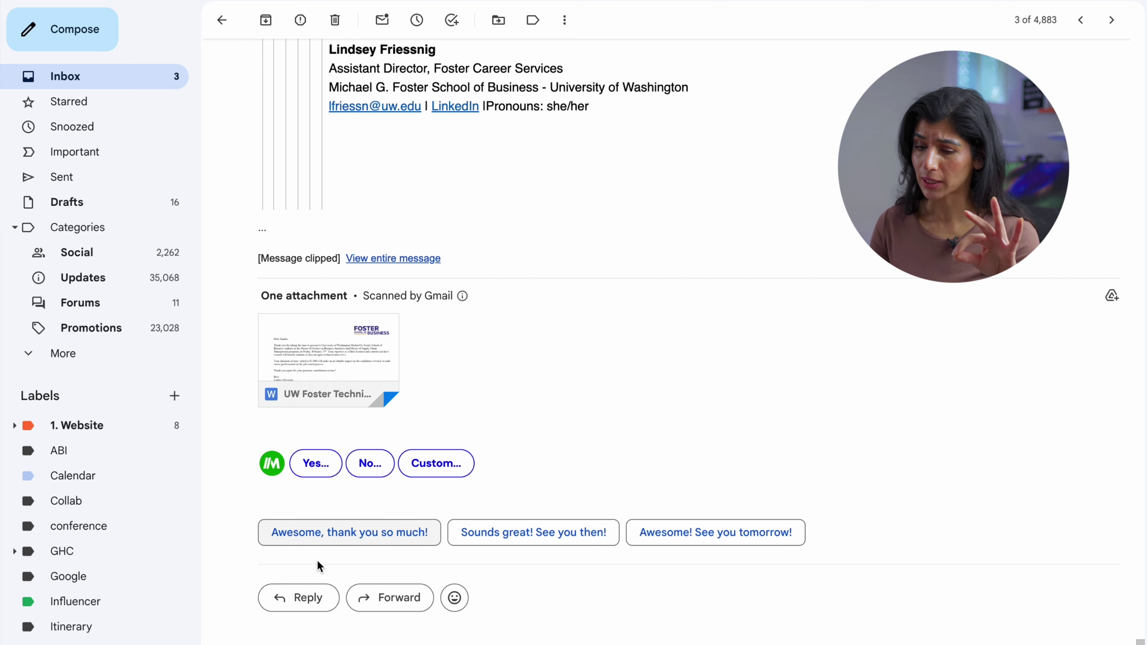
click(309, 599)
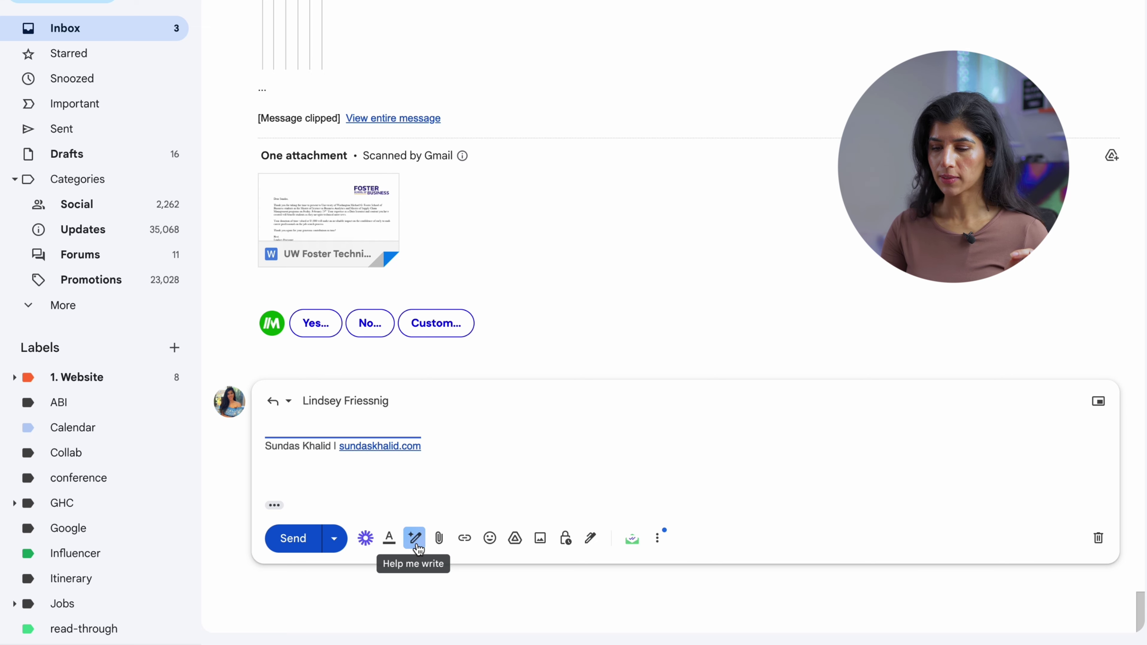
Generate a Help me write reply from the pasted prompt, adding 'how much enjoyed talking to students'.
click(419, 545)
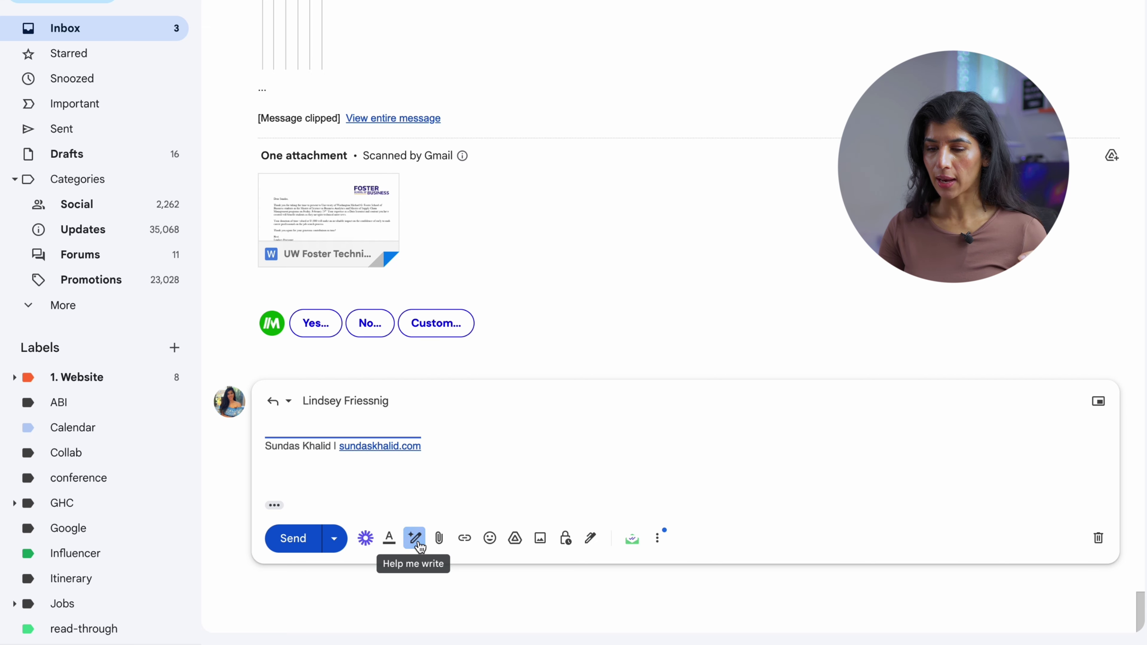
click(319, 539)
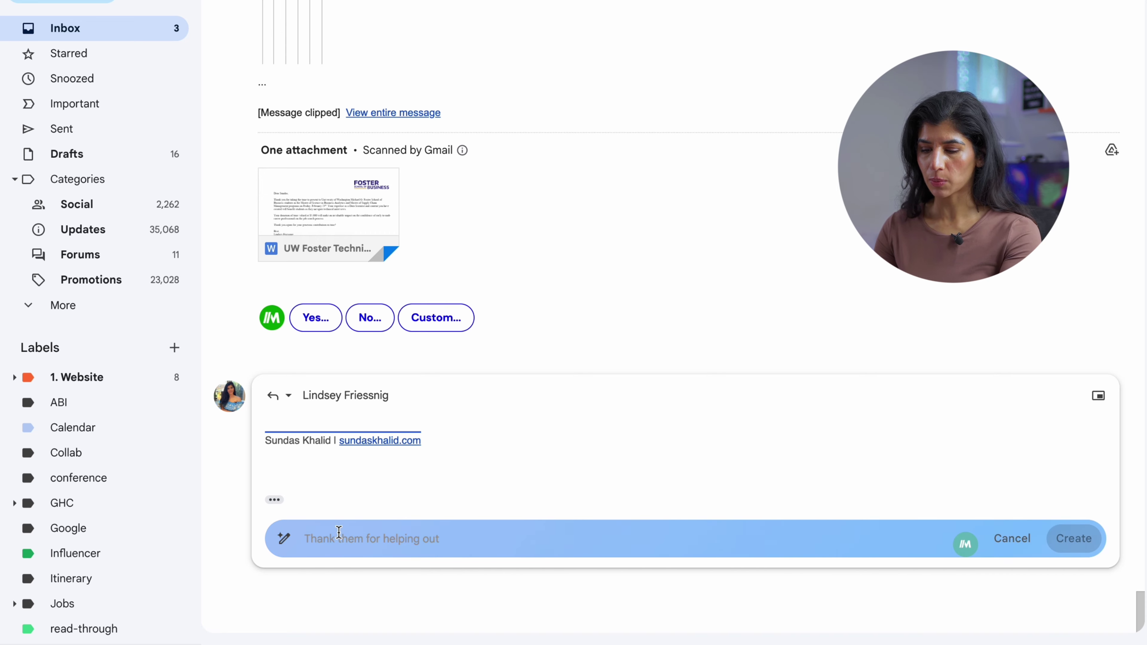
text(respond to lindsey thanking her for inviting me to speak and next steps of getting the recording)
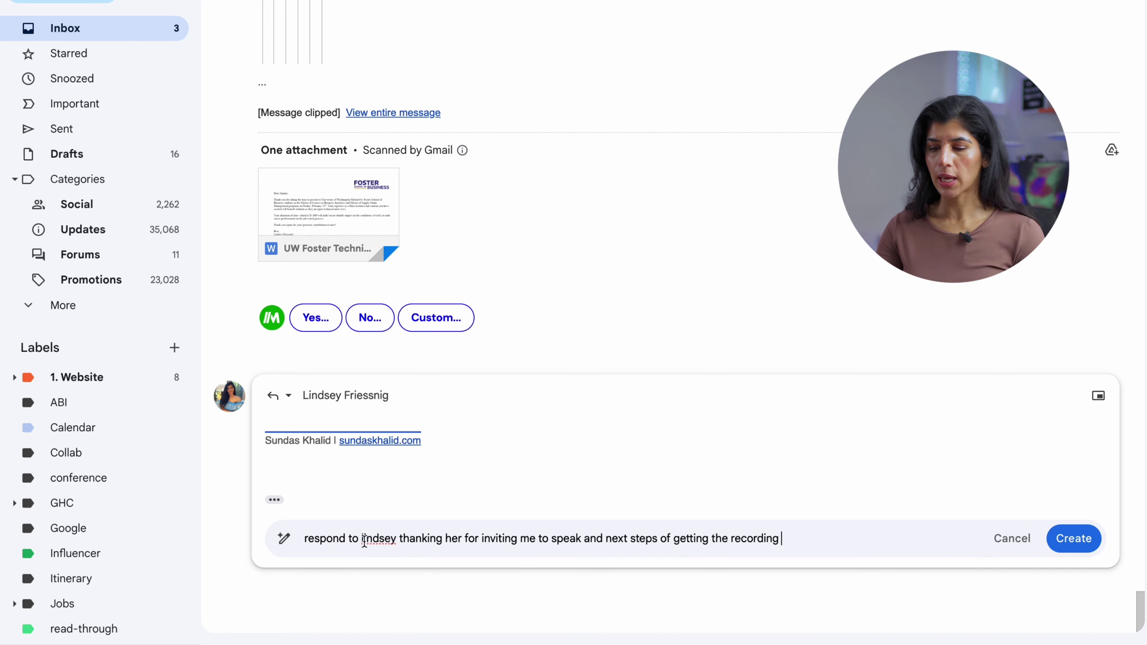
click(586, 539)
text(, how much en)
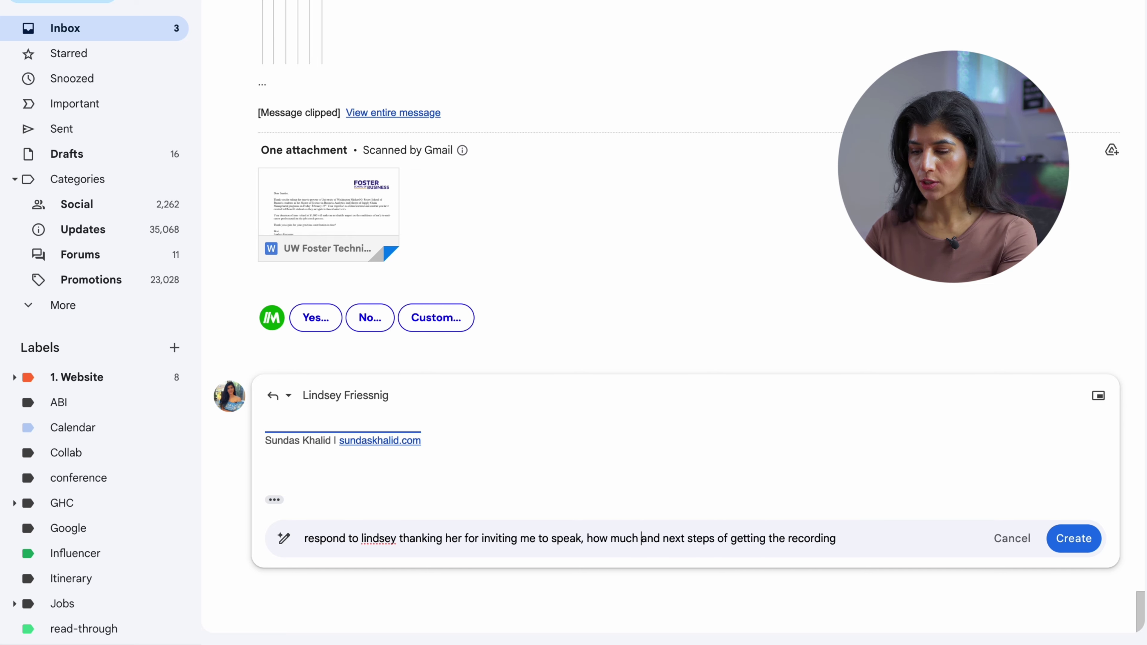
text(joyed talking )
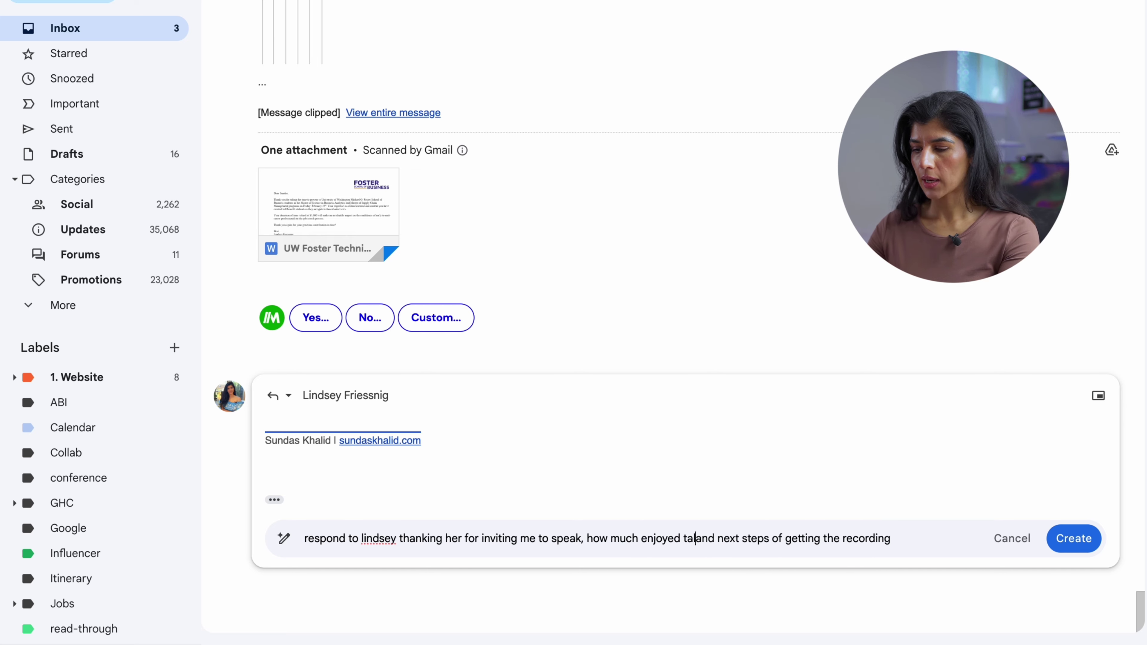
text(to students)
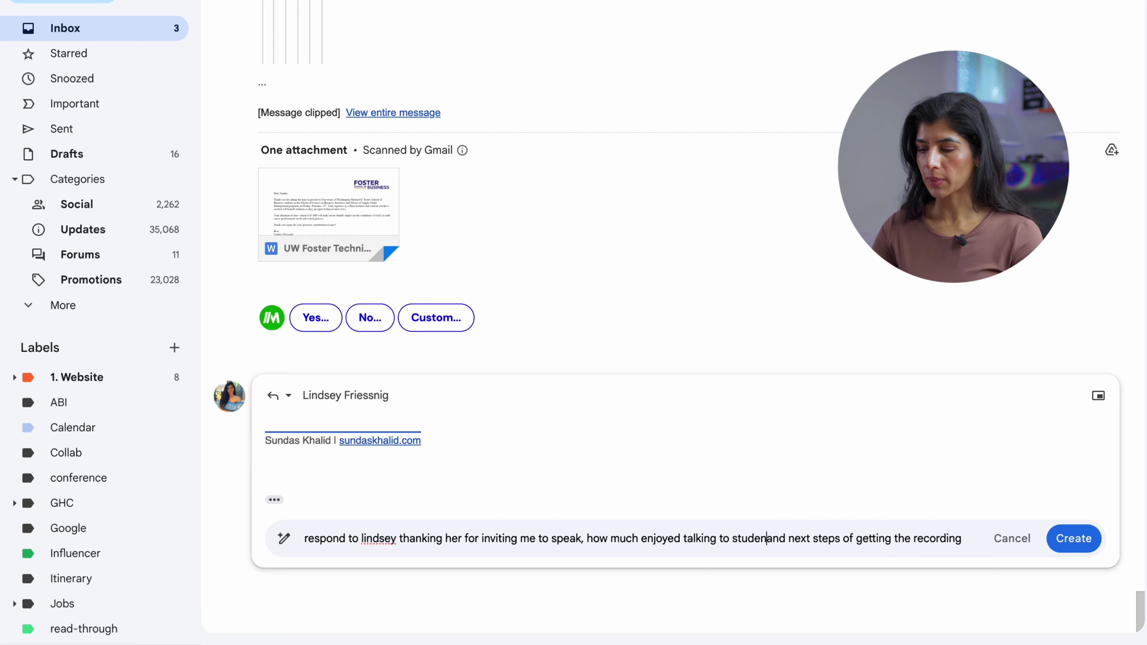
text(,)
click(967, 542)
click(1074, 539)
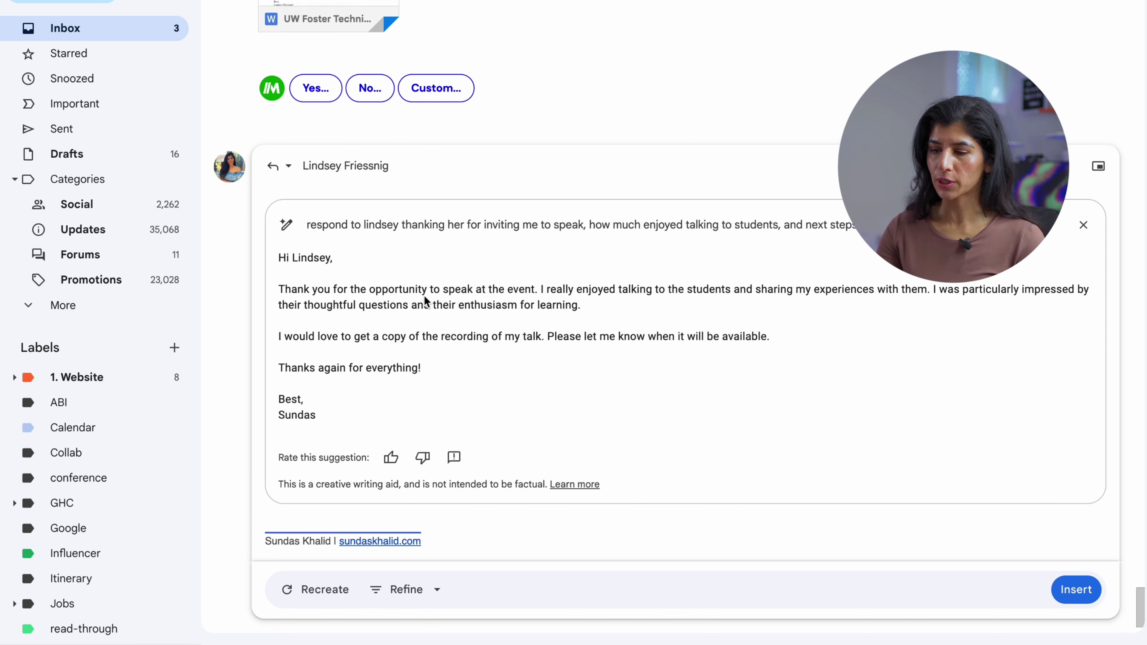
Review the draft's phrases about speaking and learning, then open the Refine dropdown.
drag(423, 298, 537, 299)
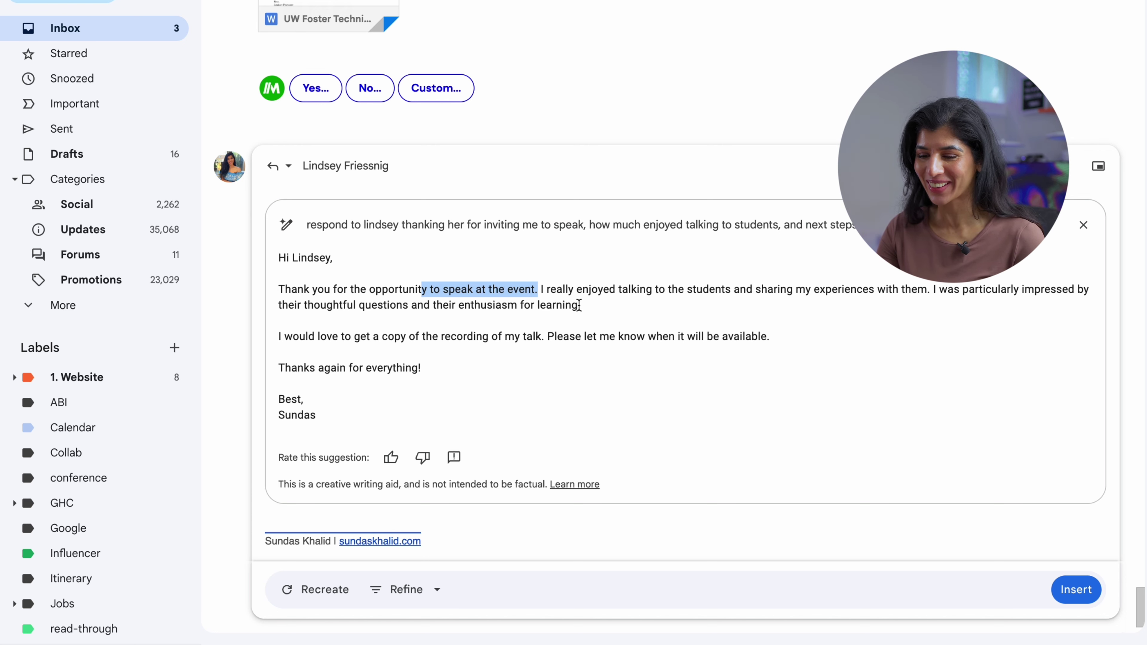
drag(579, 305, 543, 302)
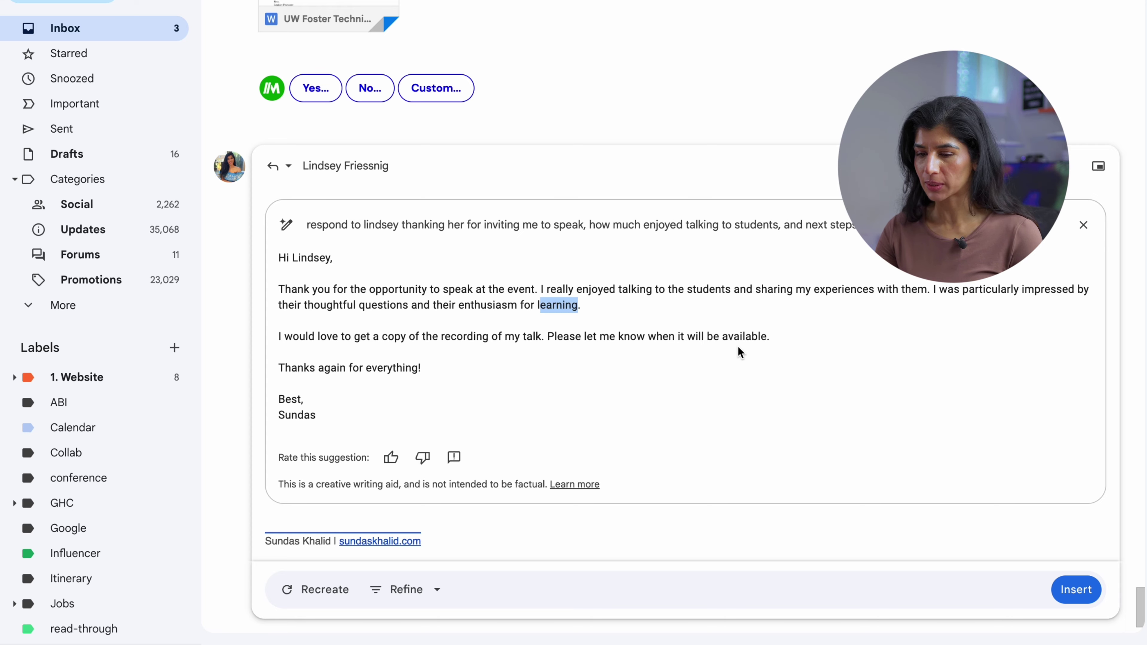
click(412, 290)
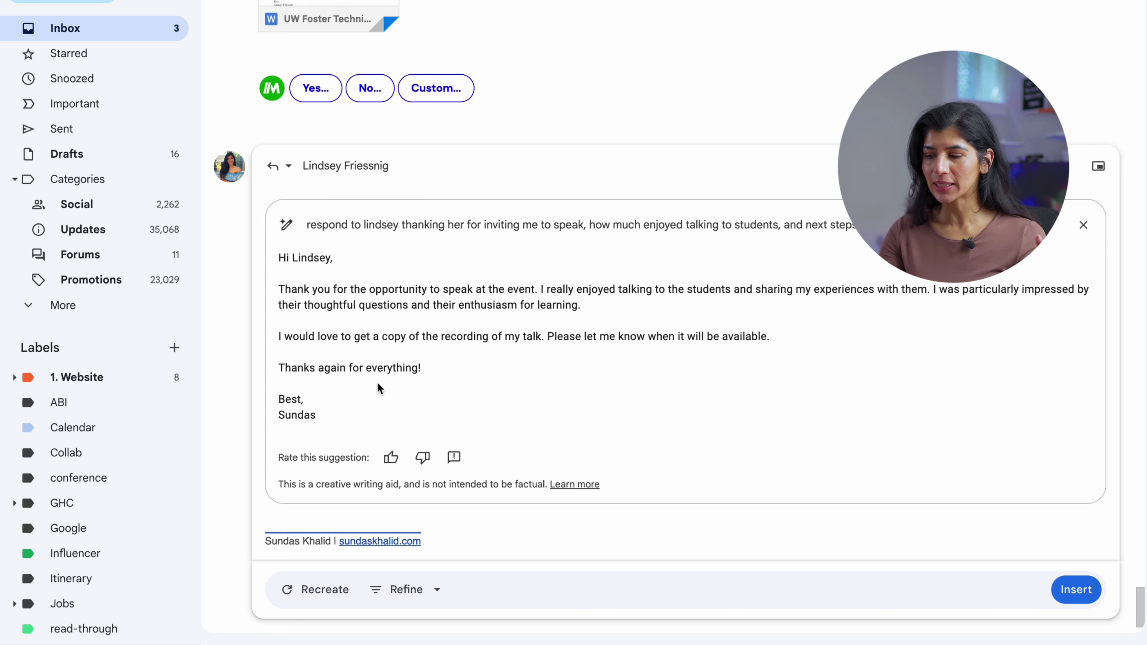
click(409, 592)
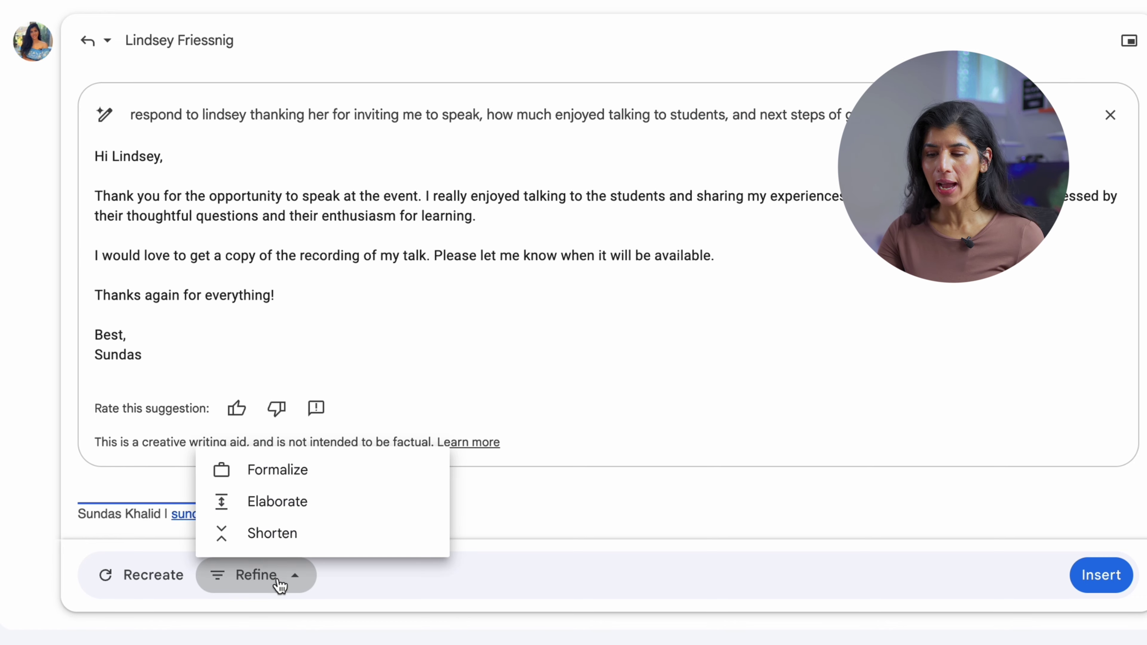
Refine the draft through Formalize, Shorten and Elaborate, then insert the elaborated reply.
click(301, 484)
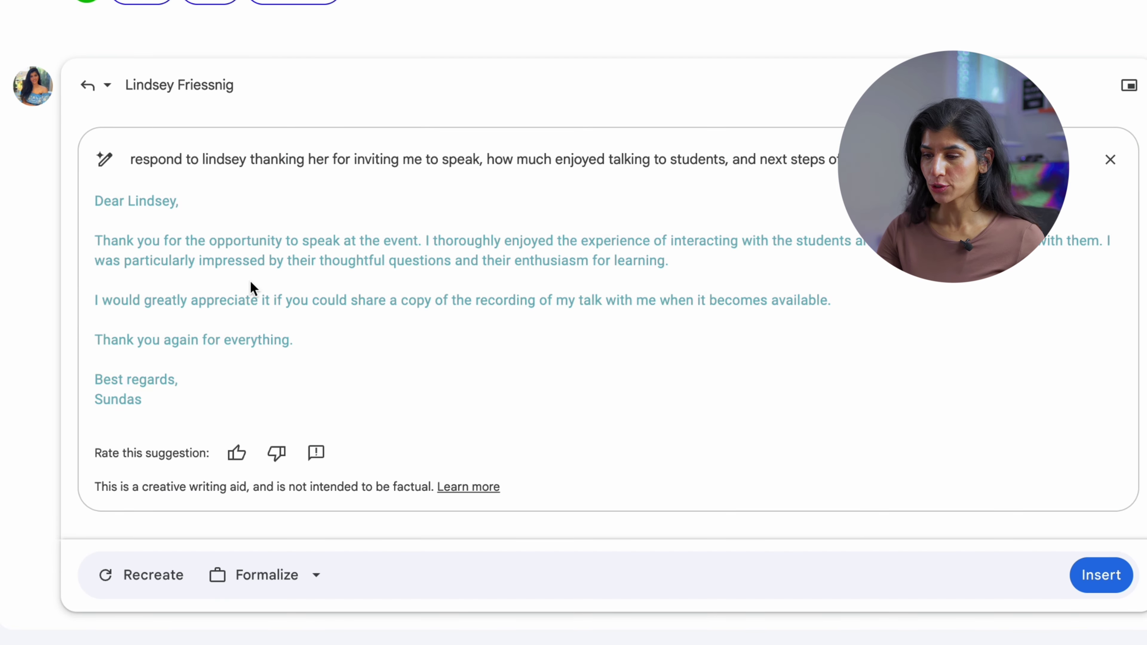
click(276, 583)
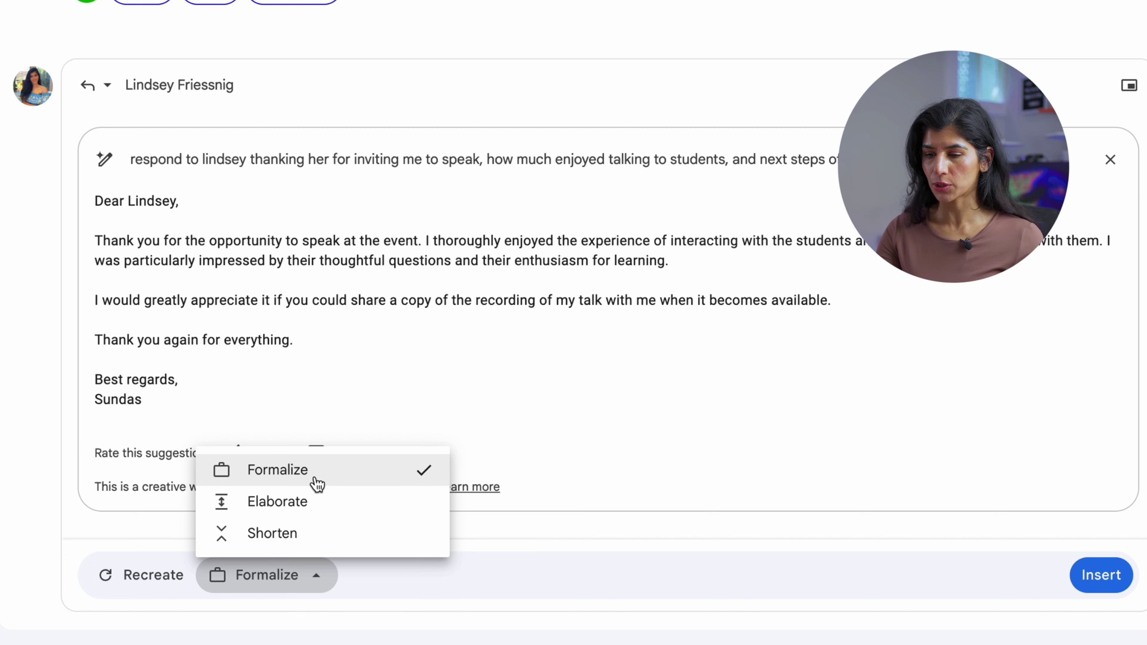
click(290, 535)
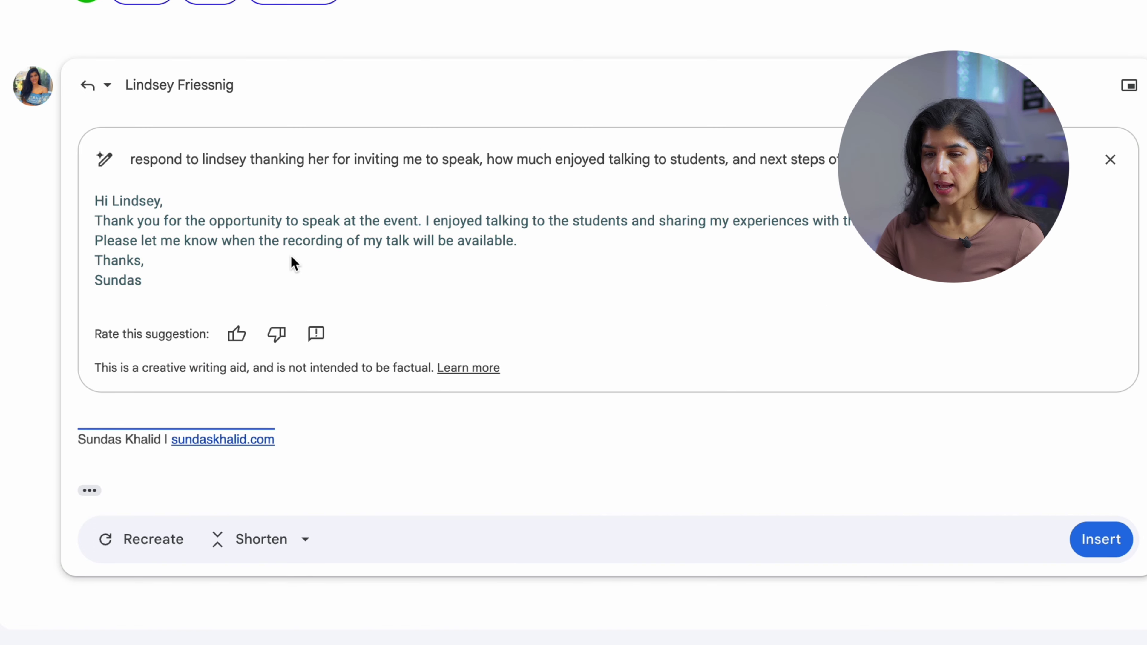
click(306, 539)
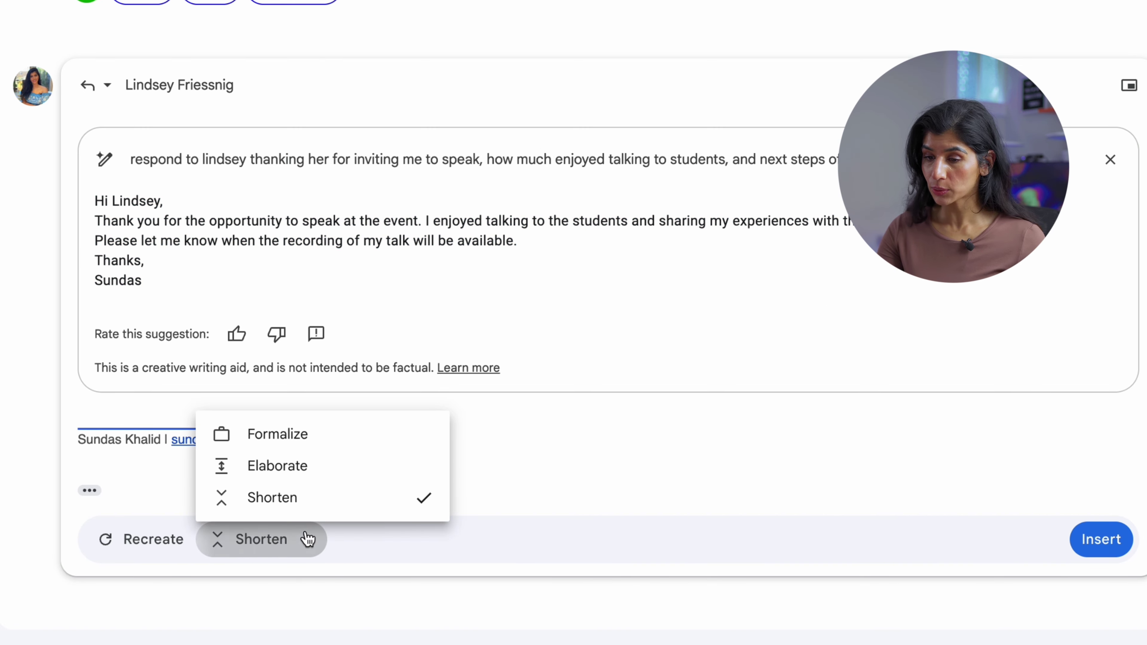
click(256, 503)
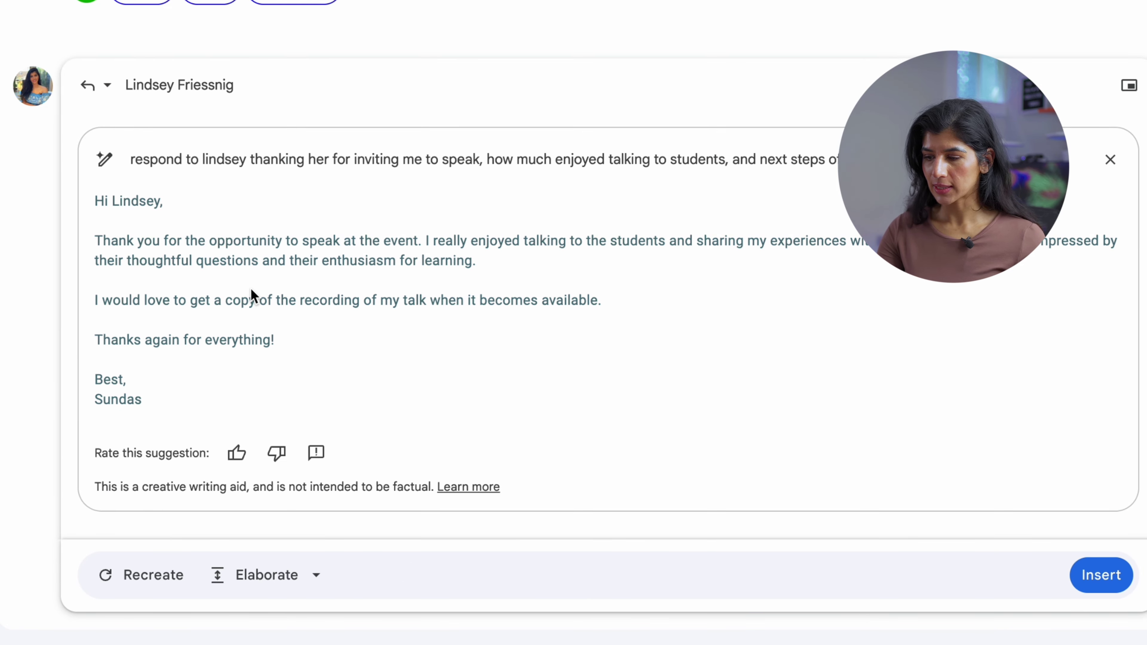
click(1107, 580)
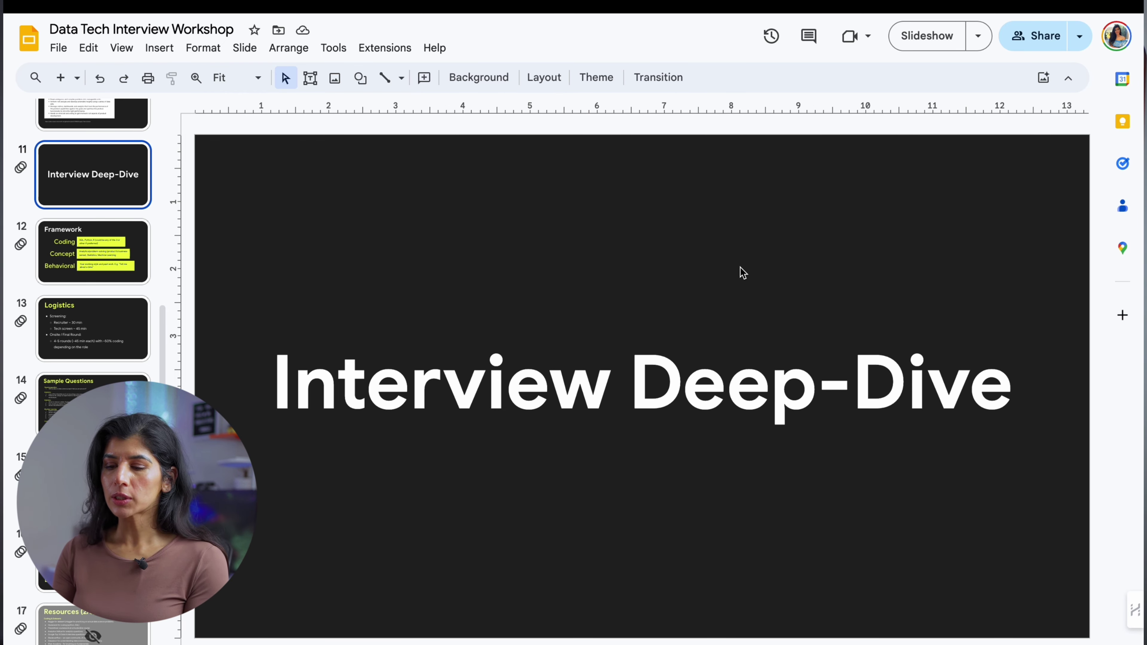
Describe people working collaboratively at the office as a Gemini image prompt and view the styles.
click(1044, 79)
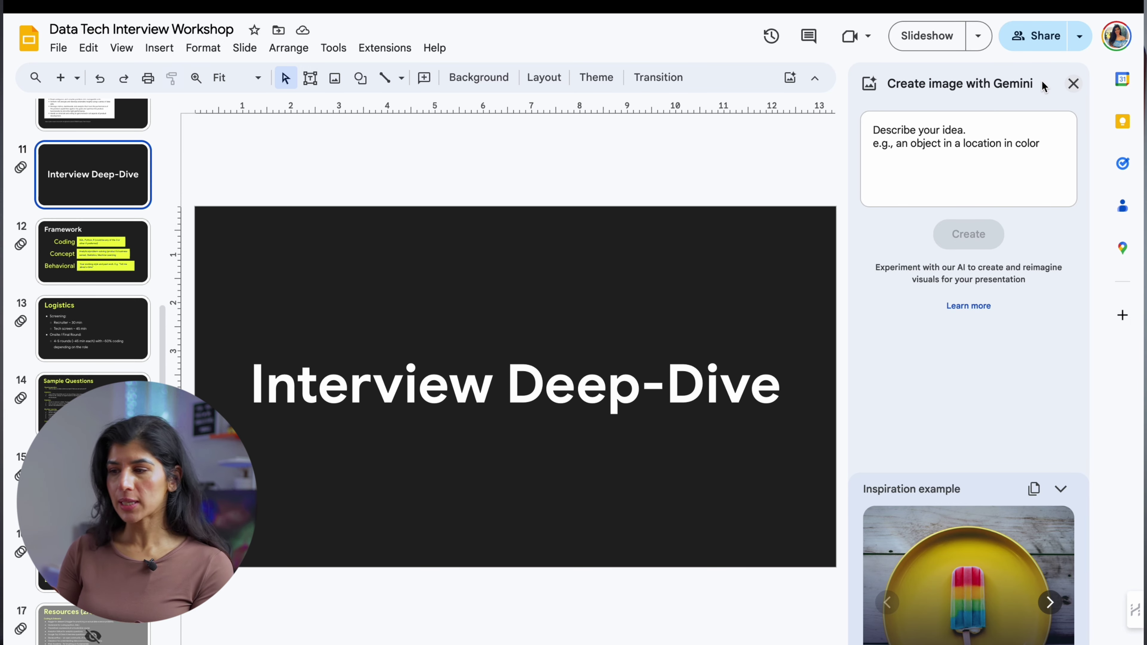
click(935, 142)
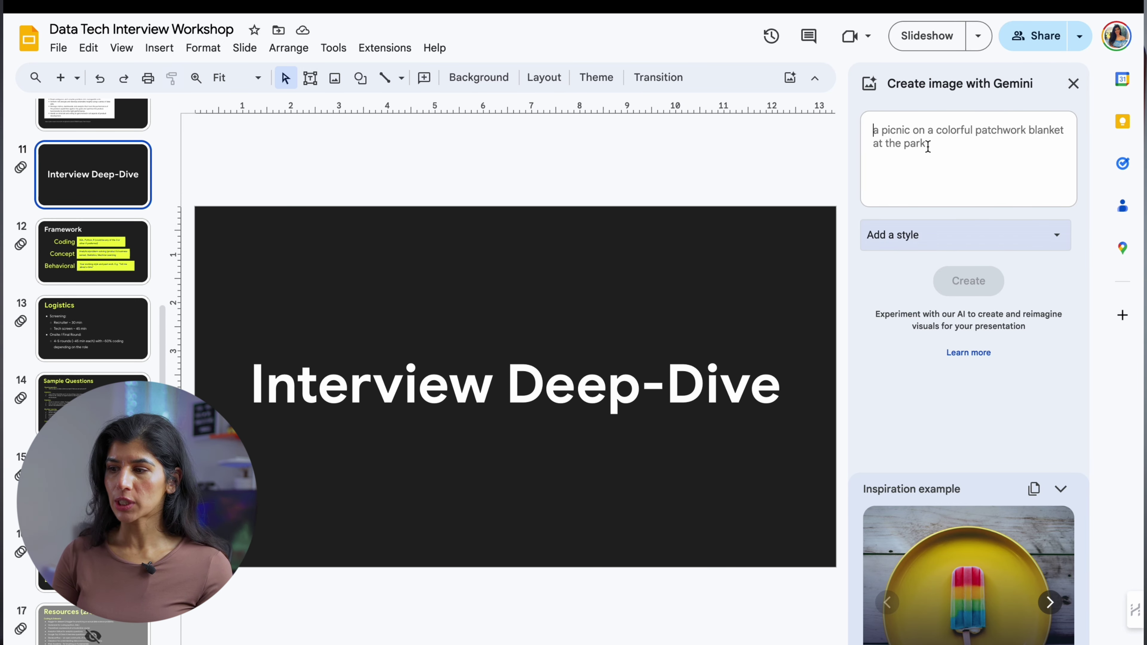
text(can you)
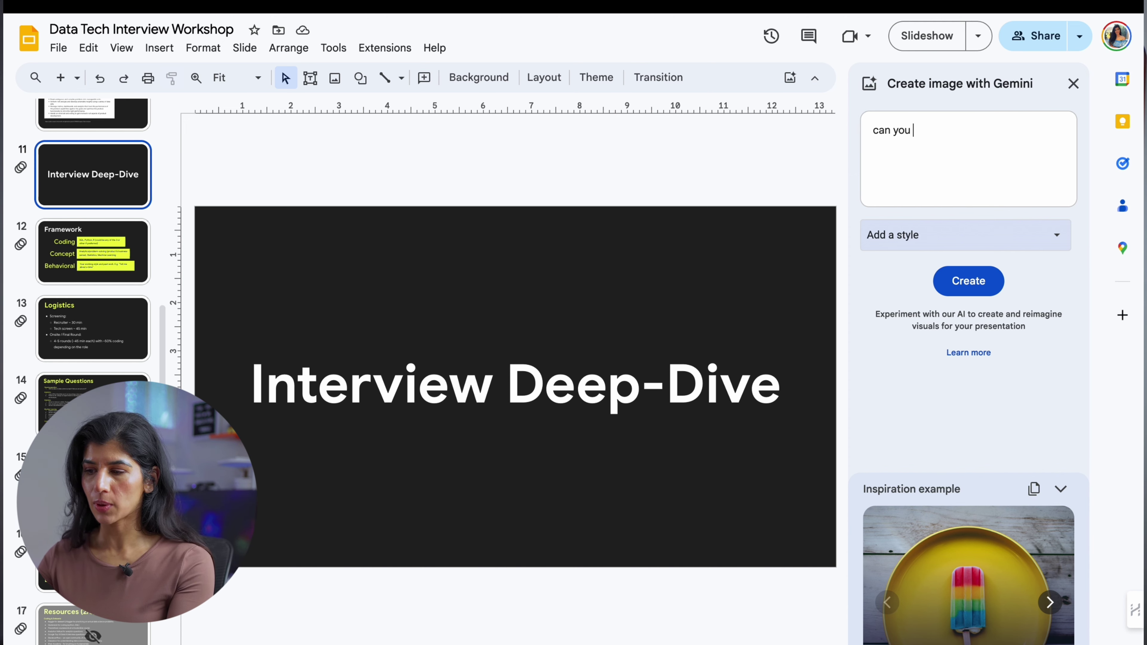
text( create an image of people working at the office in a collaborative enviroment as the backgroun)
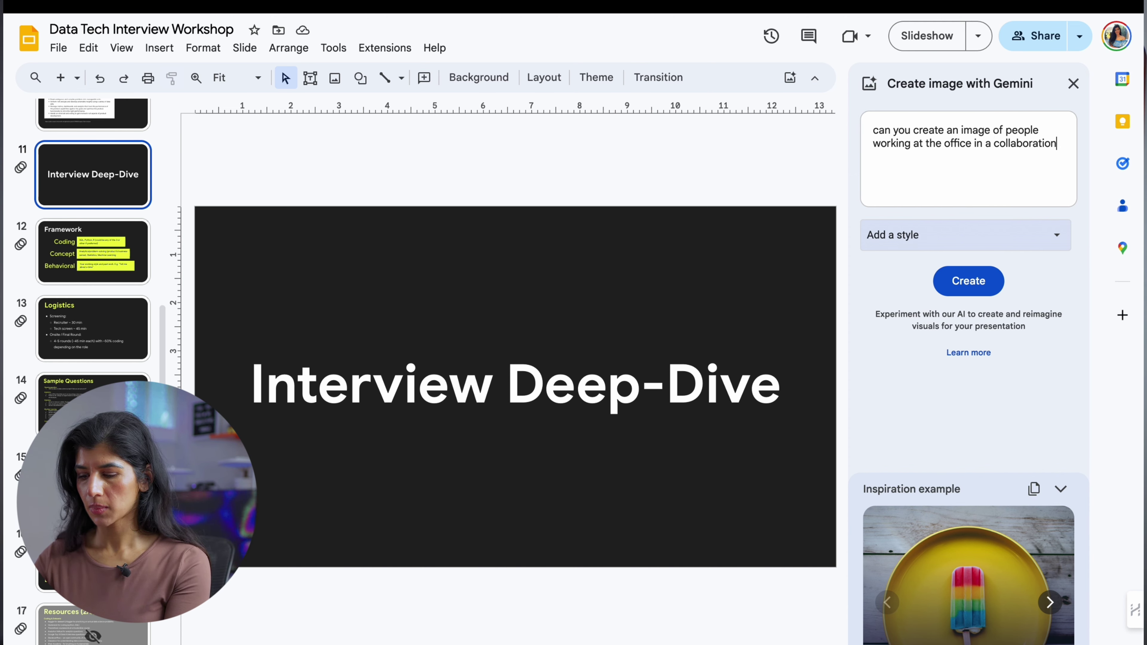
text(d of this slide)
click(1027, 234)
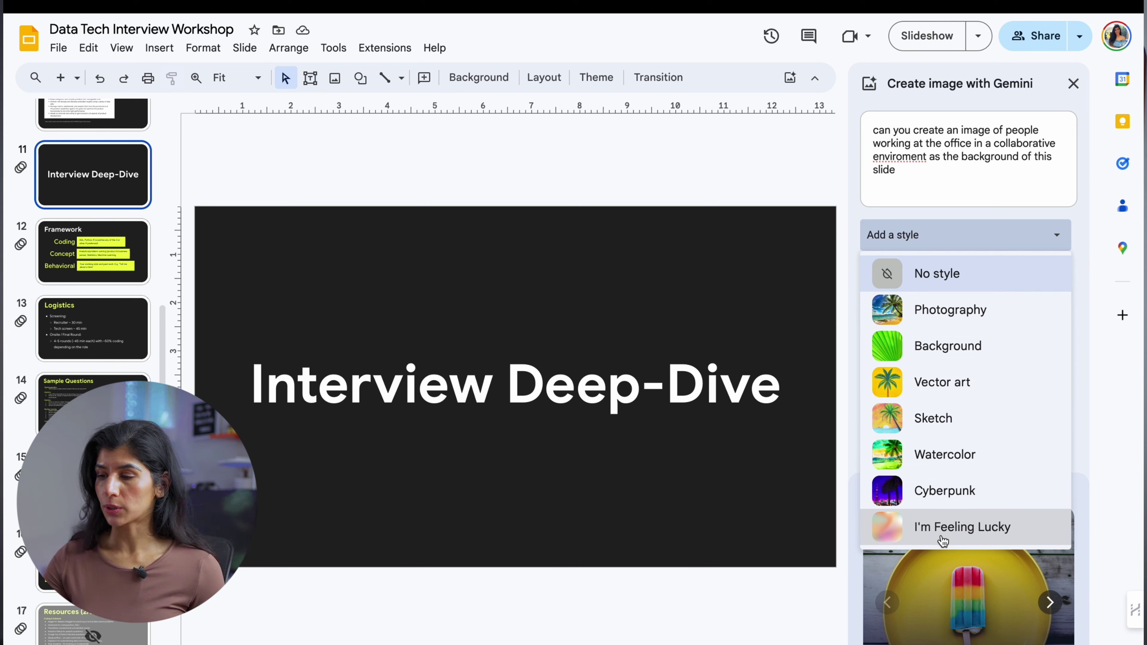
Skip choosing a style and try creating the office image.
click(957, 188)
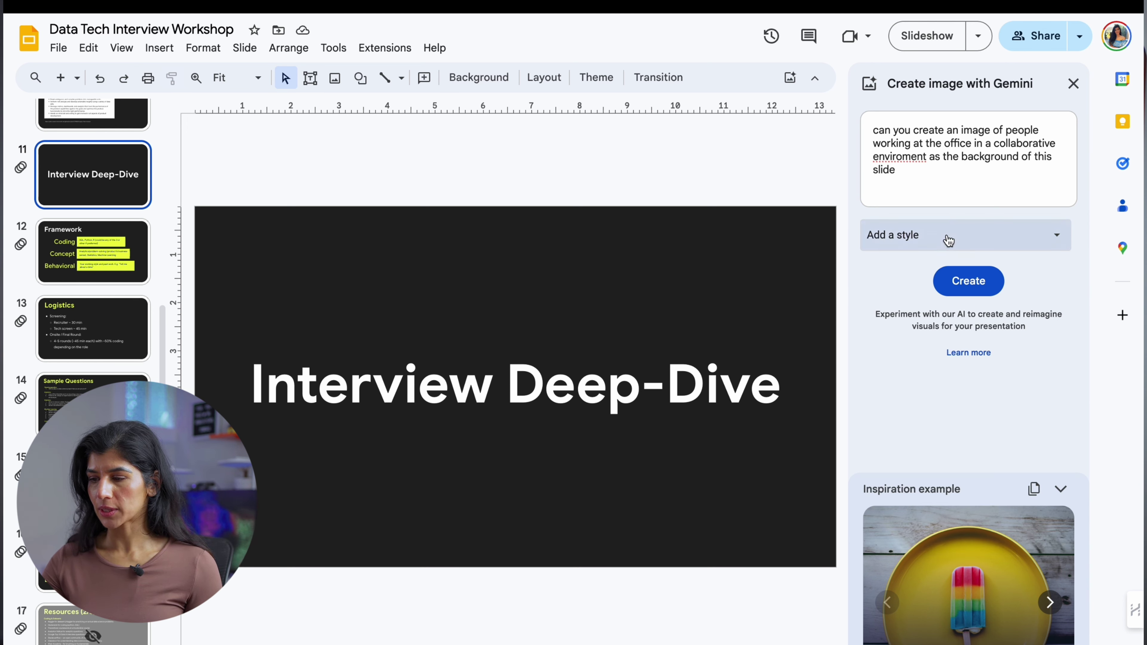
click(968, 285)
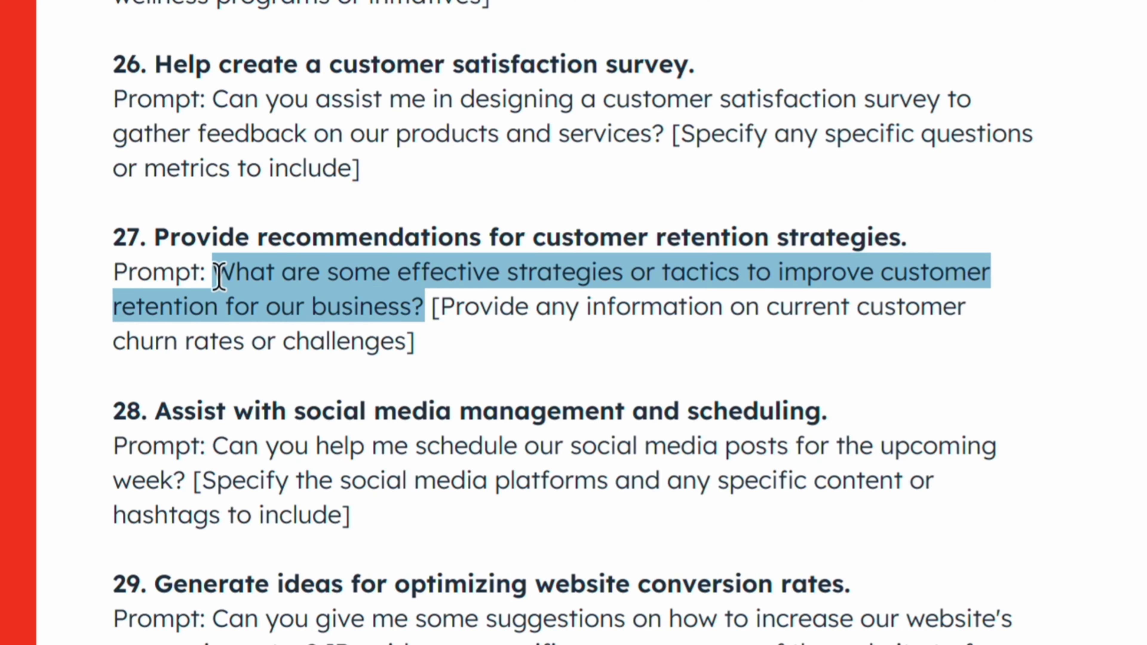
Copy the item 27 customer-retention prompt from the ebook.
drag(219, 277, 218, 279)
right_click(217, 279)
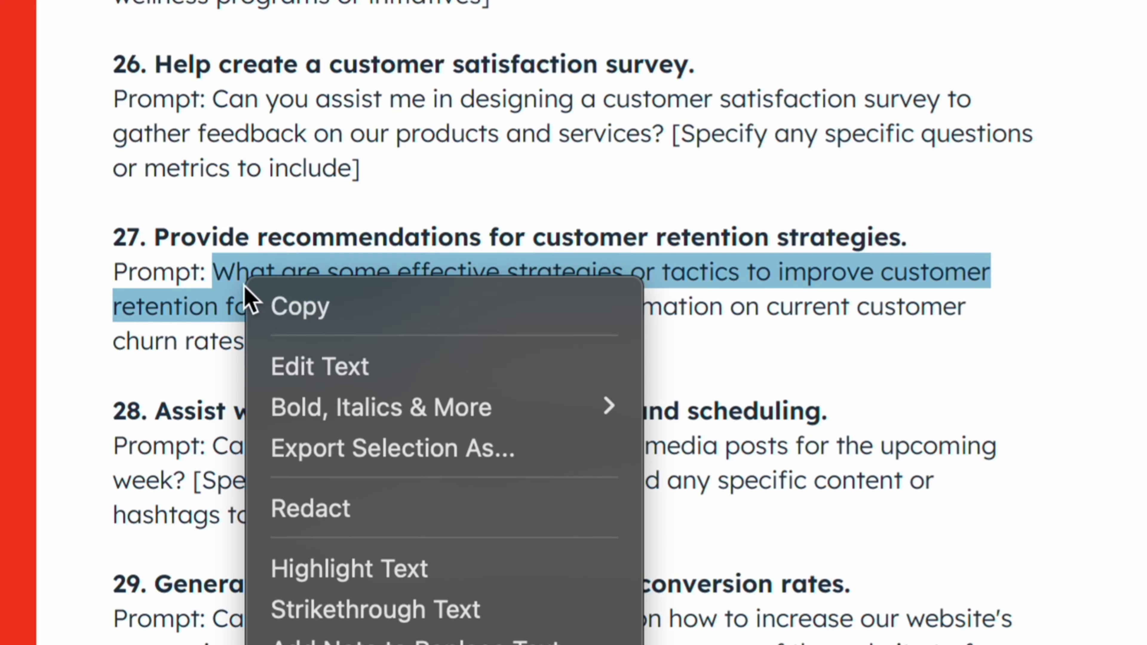
click(276, 309)
Send the Amazon Prime retention prompt to ChatGPT and Gemini, then ask ChatGPT for a table.
key(Return)
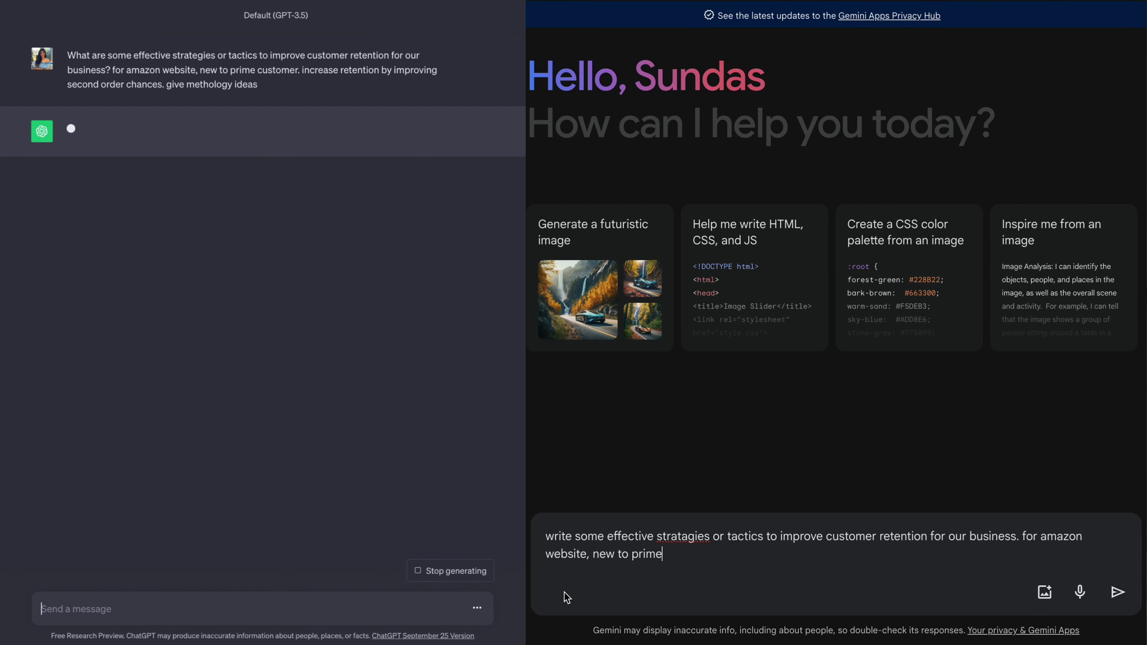
key(Return)
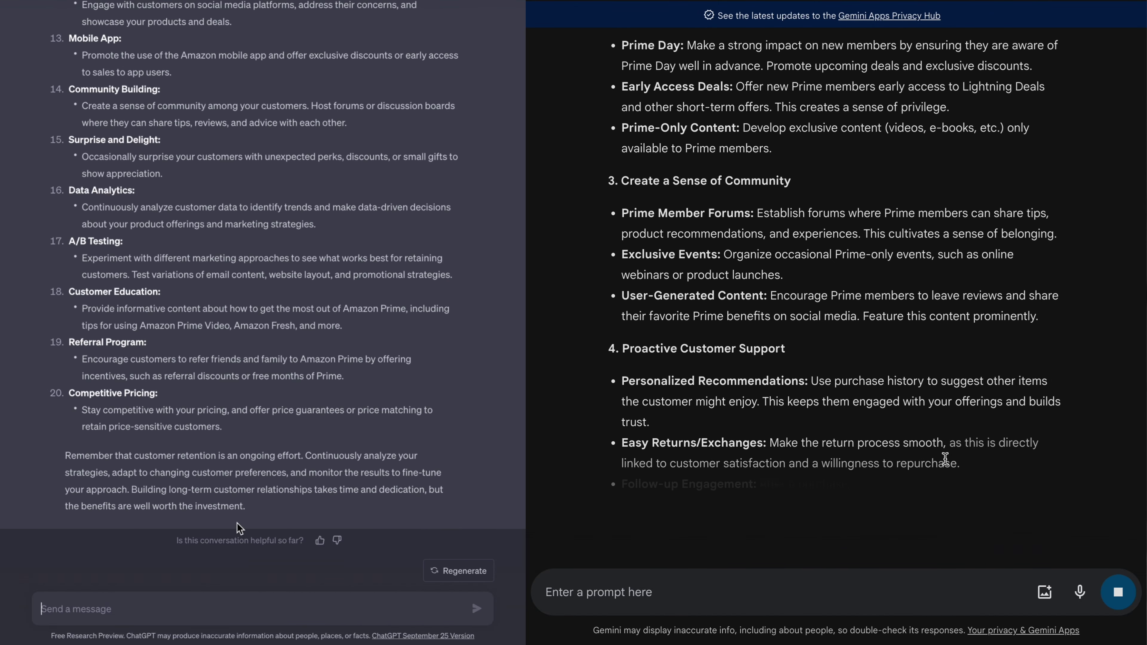
click(93, 610)
text(turn it into a table)
key(Return)
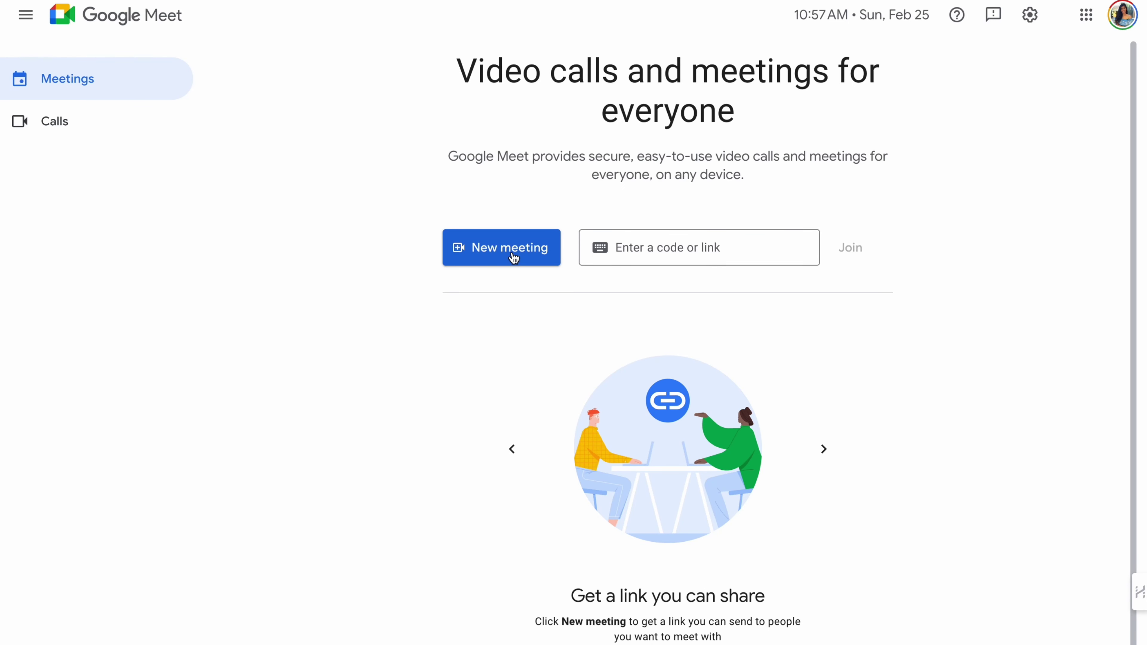
Start a new meeting and apply the first Gemini-generated 'living room' background sample.
click(513, 257)
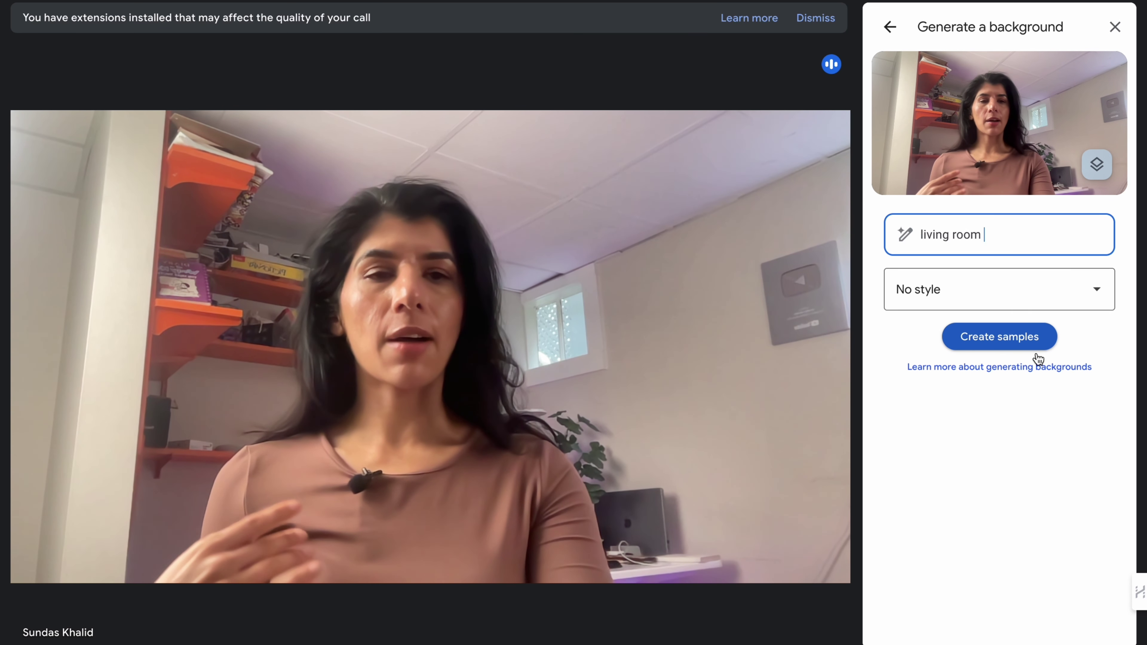
click(1034, 351)
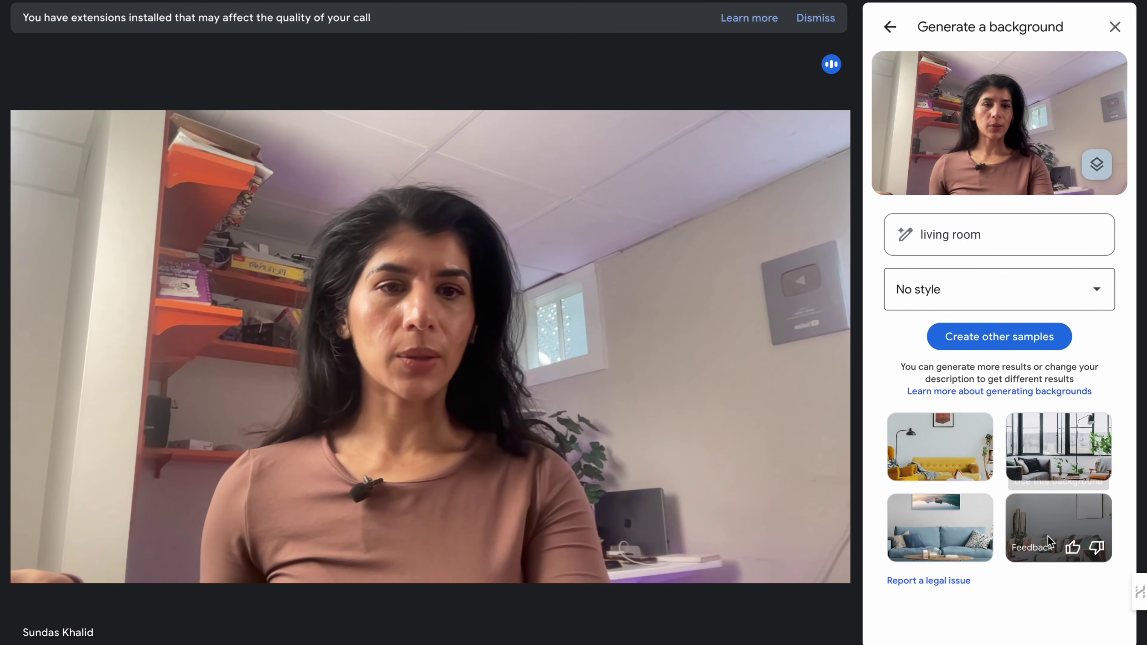
click(936, 444)
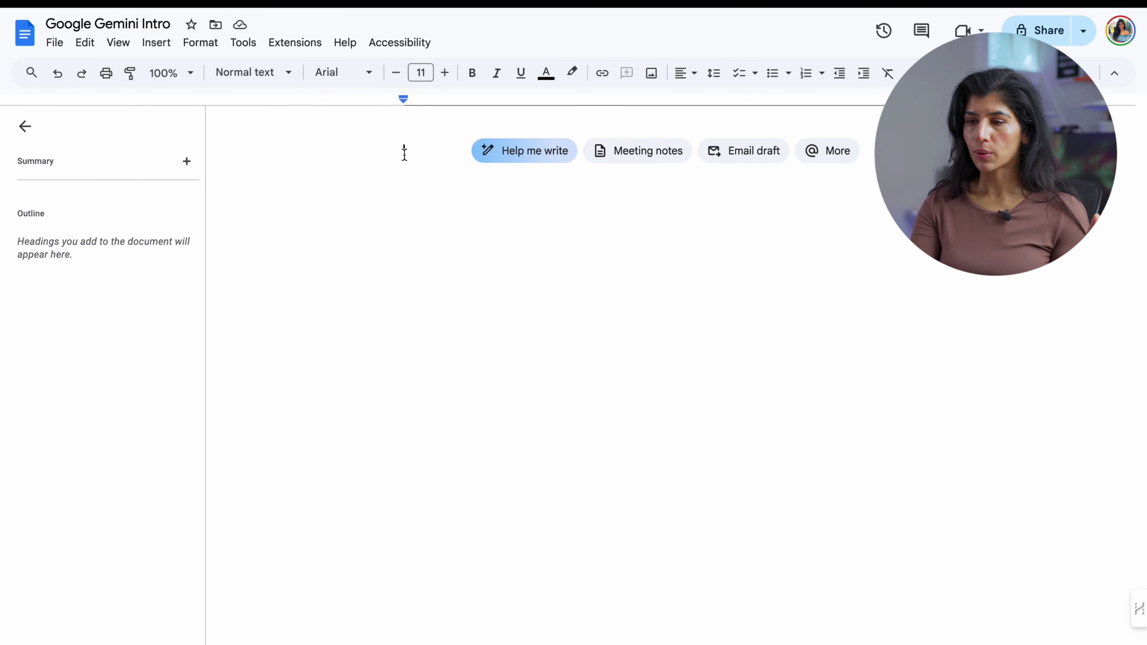
Paste the three Gemini introduction paragraphs, remove the stray asterisks, and select all the text.
key(ctrl+v)
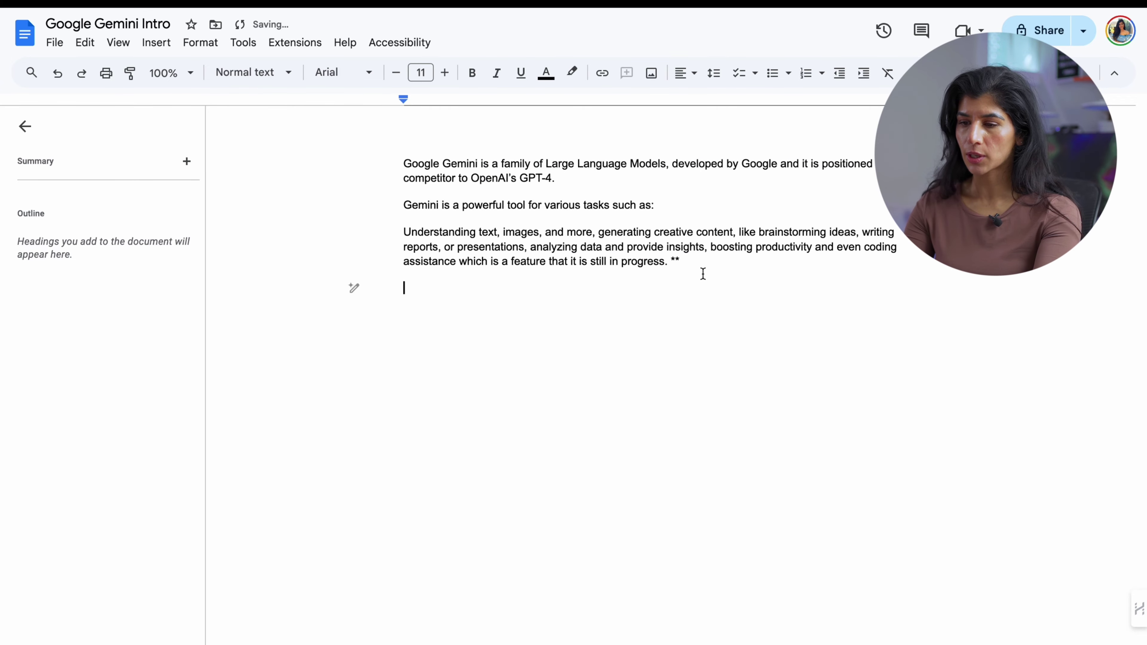
key(BackSpace)
key(BackSpace)
key(ctrl+a)
Ask Help me write to rewrite the text, listing Gemini's tasks as bullets.
click(353, 261)
click(419, 470)
text(can you help me regerite thi)
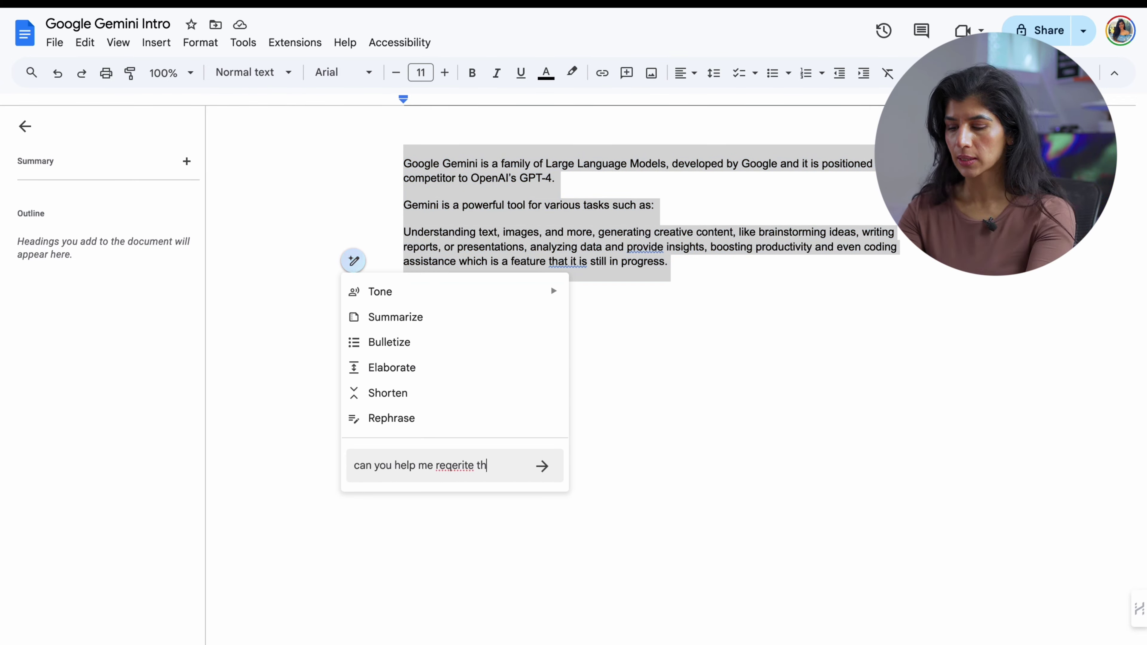
text(s and make it b)
key(Return)
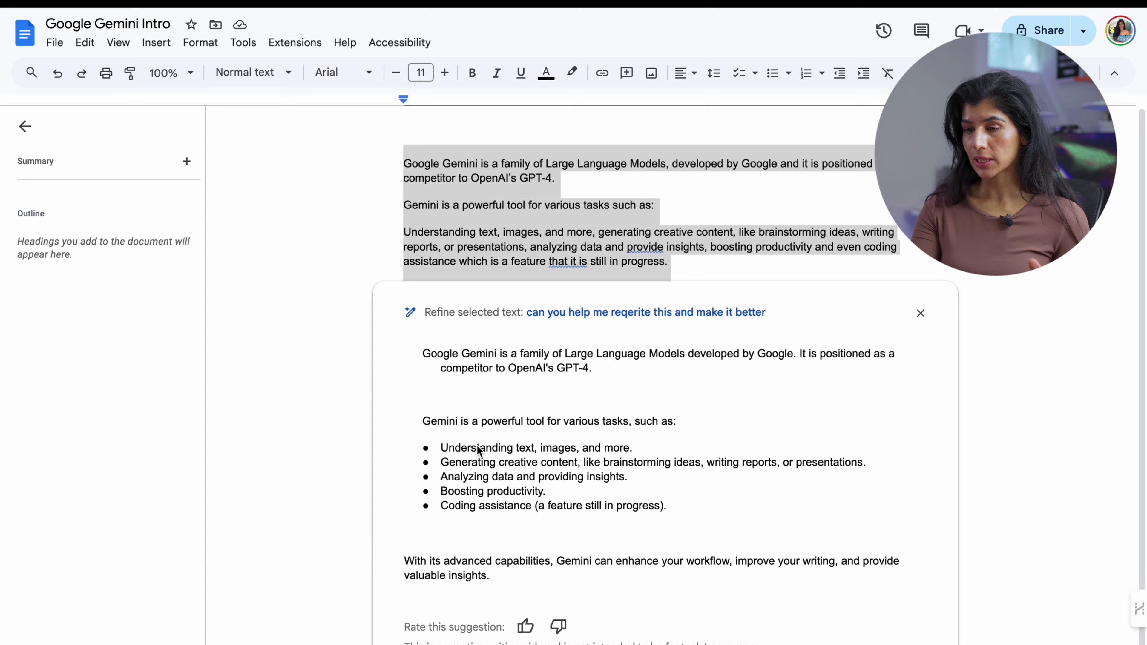
scroll(479, 451, down, 1)
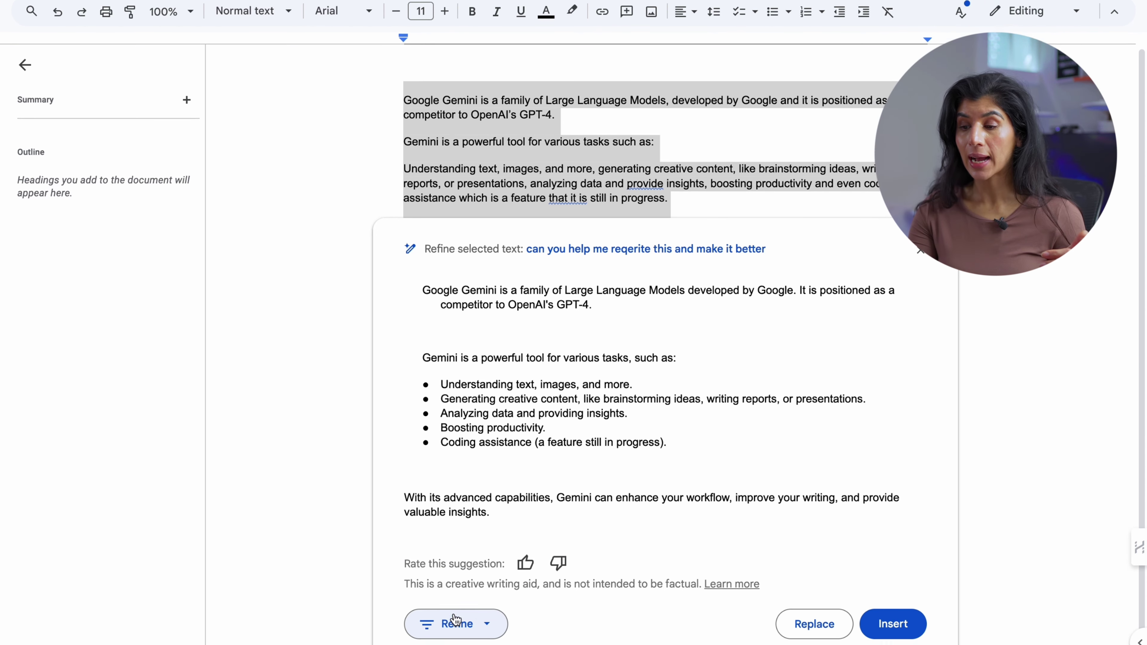
Refine Gemini's suggested rewrite to a Casual tone.
click(458, 605)
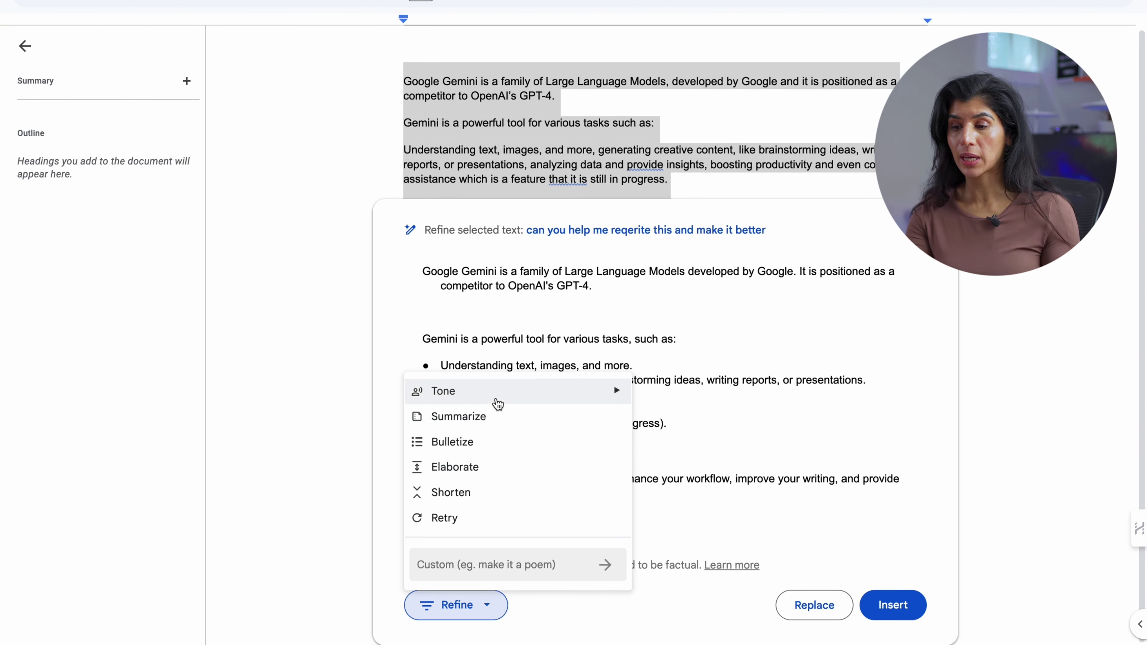
mouse_move(498, 401)
click(646, 415)
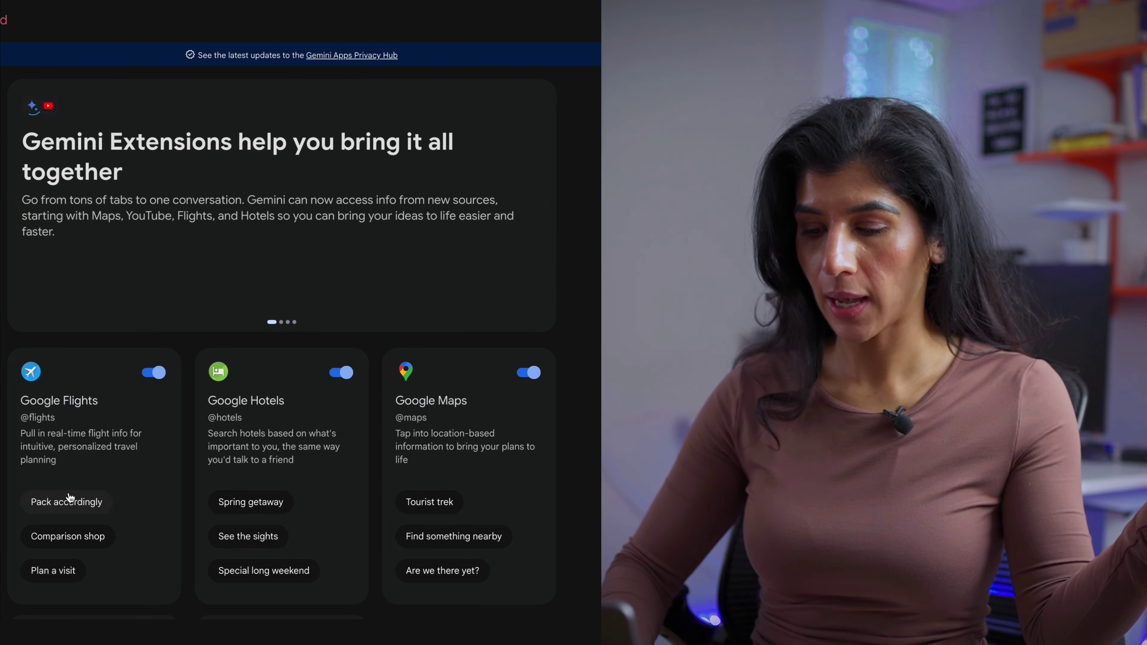
Send the sample flights-and-weather prompt, changing Miami to San Jose and New Years to work trip.
click(70, 498)
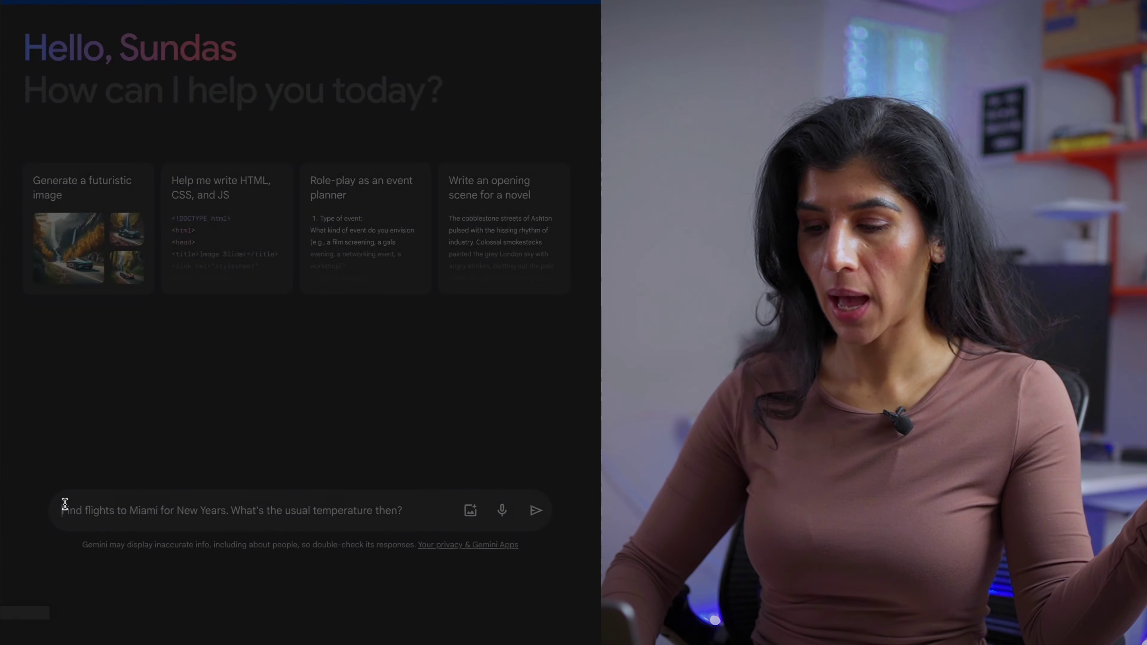
double_click(121, 578)
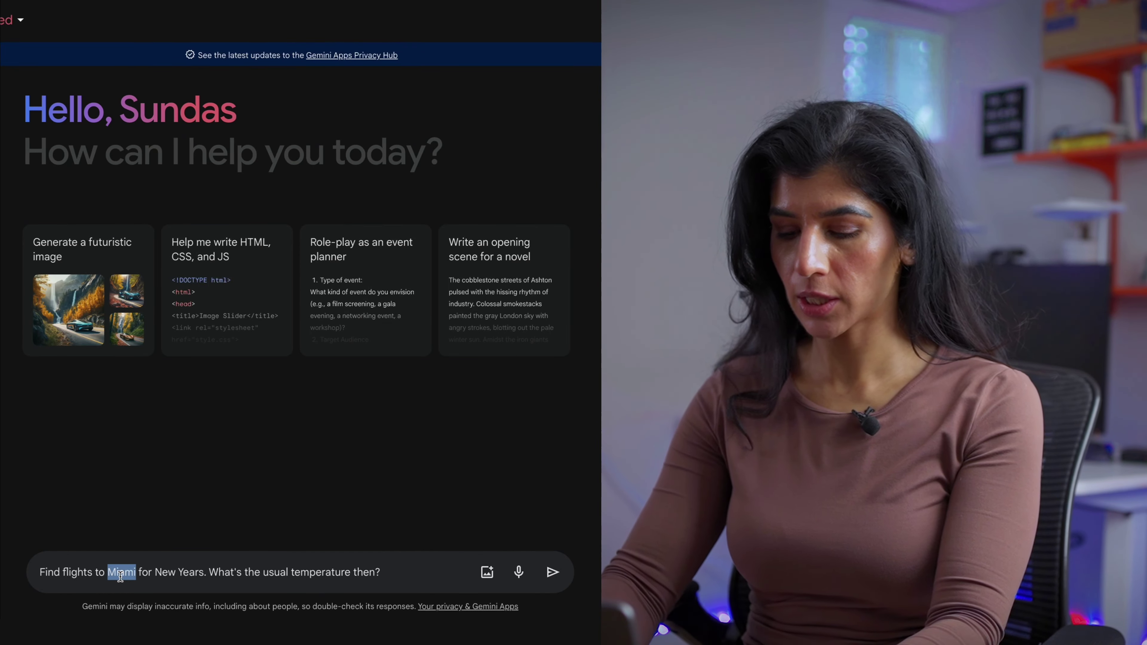
text(San Jose)
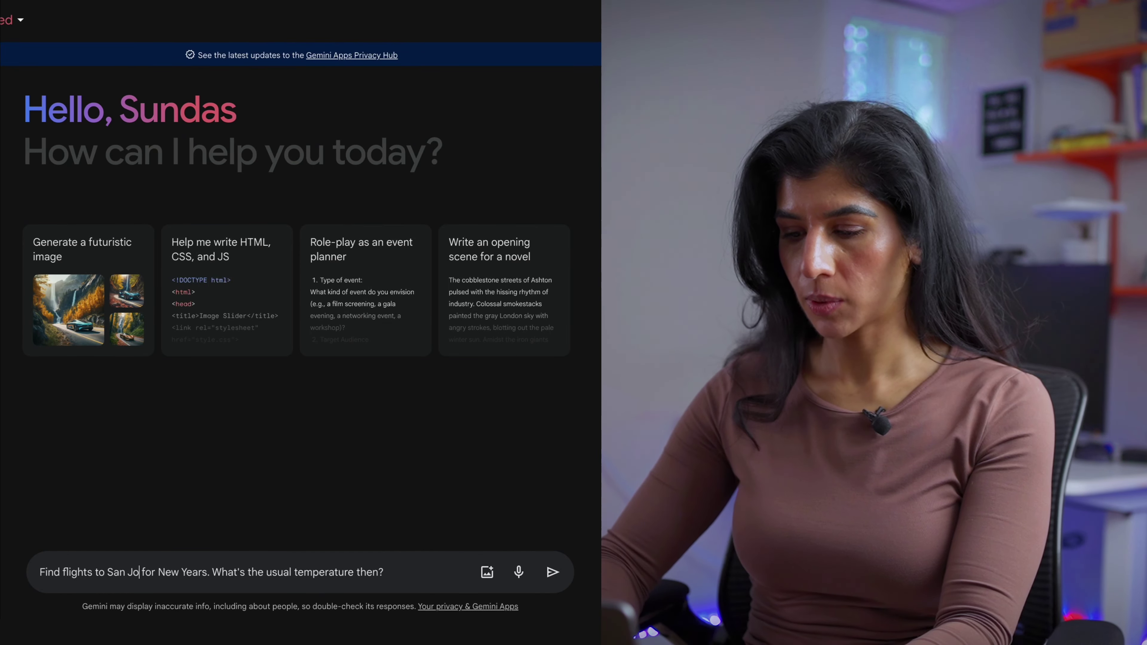
drag(219, 572, 175, 572)
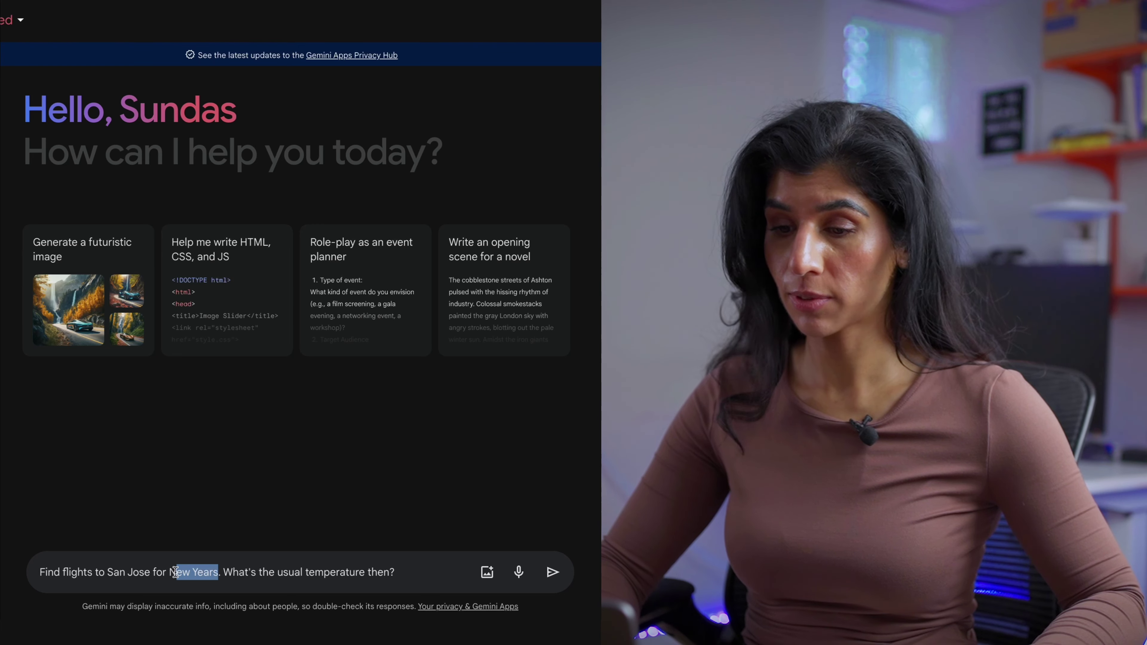
text(work triop)
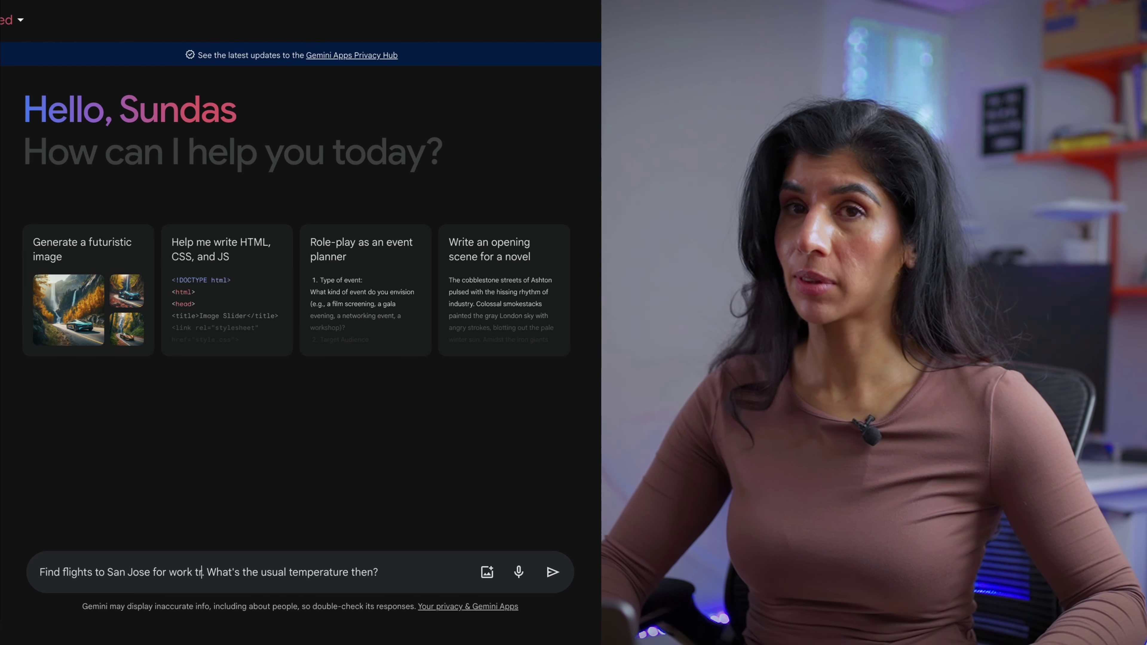
key(BackSpace)
key(BackSpace)
text(p)
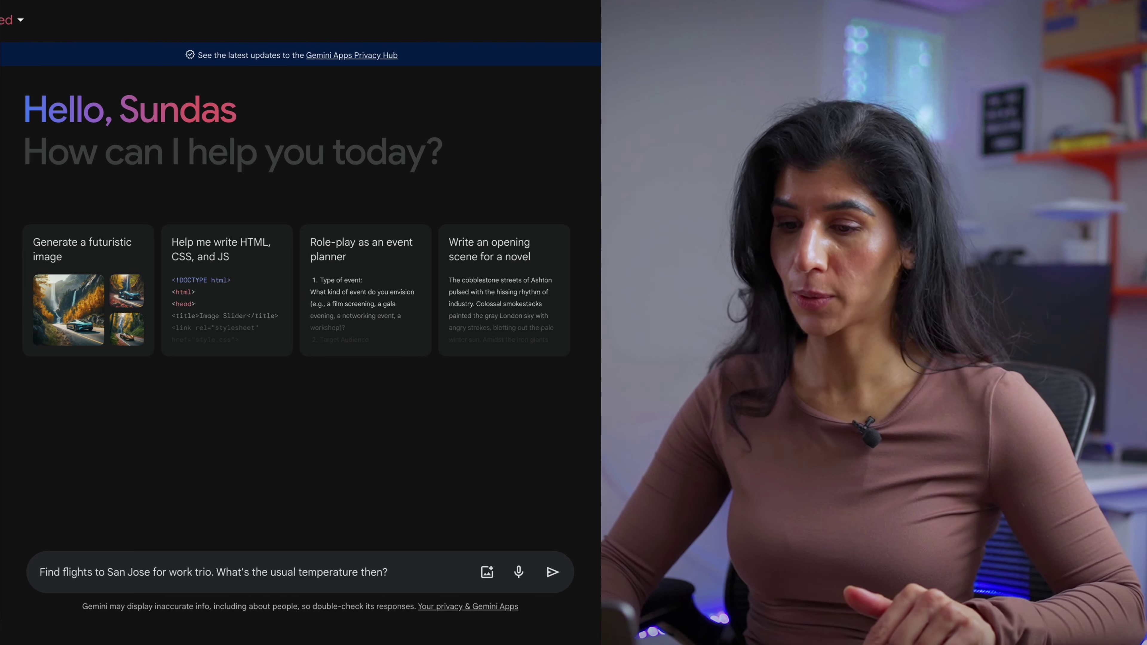
key(Return)
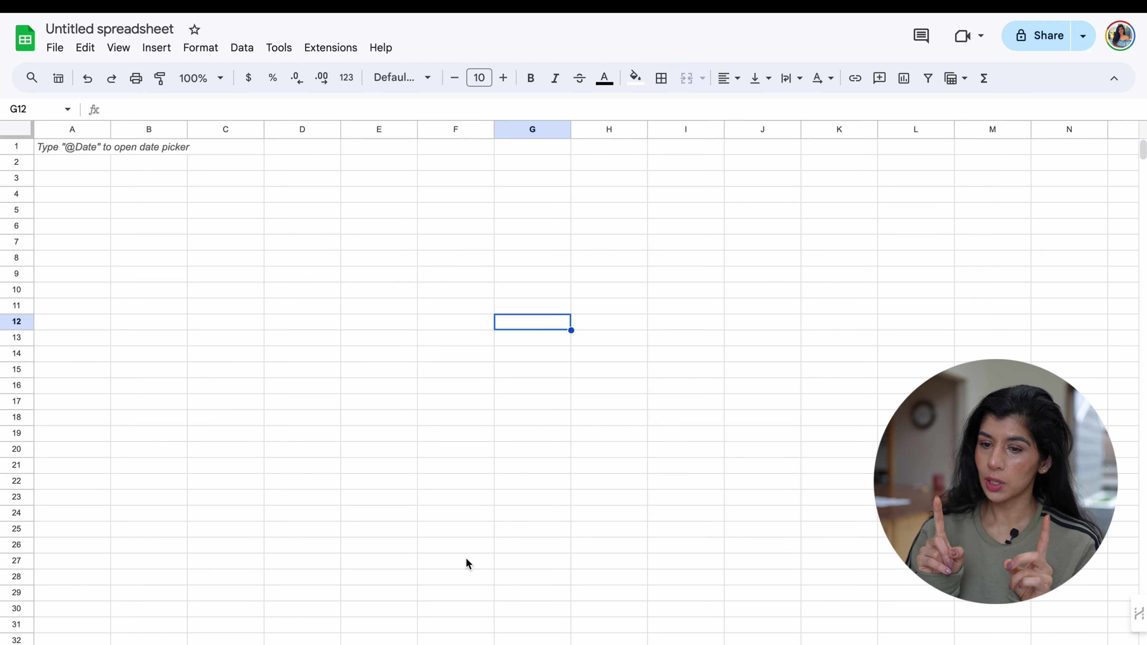
Choose Help me organize from the Insert menu of the untitled spreadsheet.
click(157, 48)
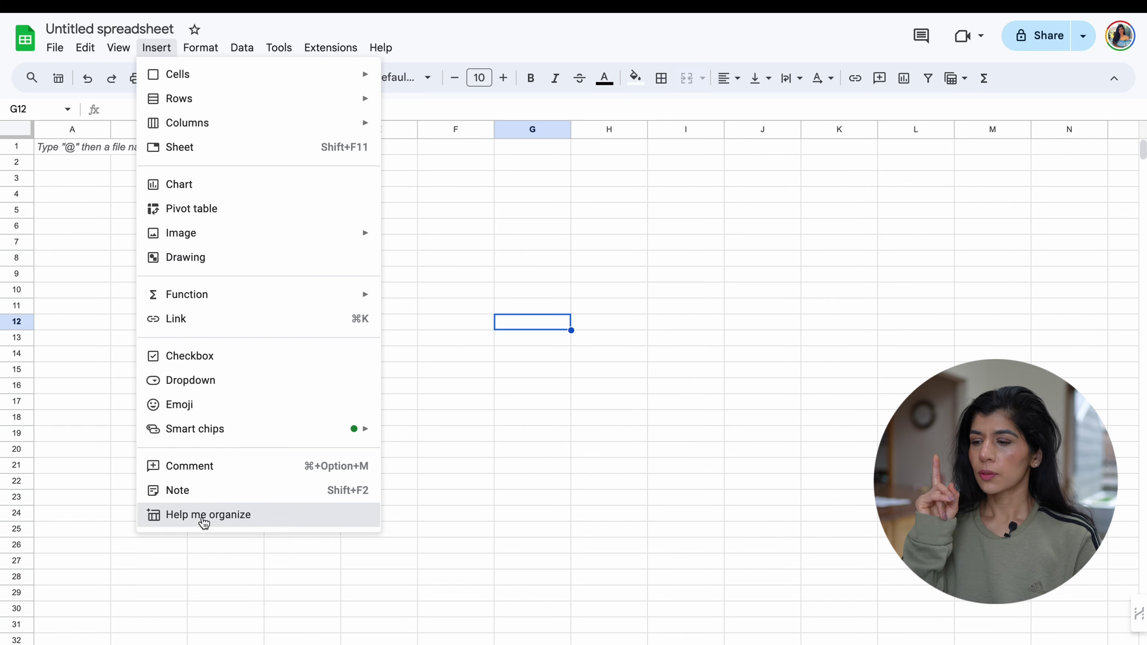
click(204, 521)
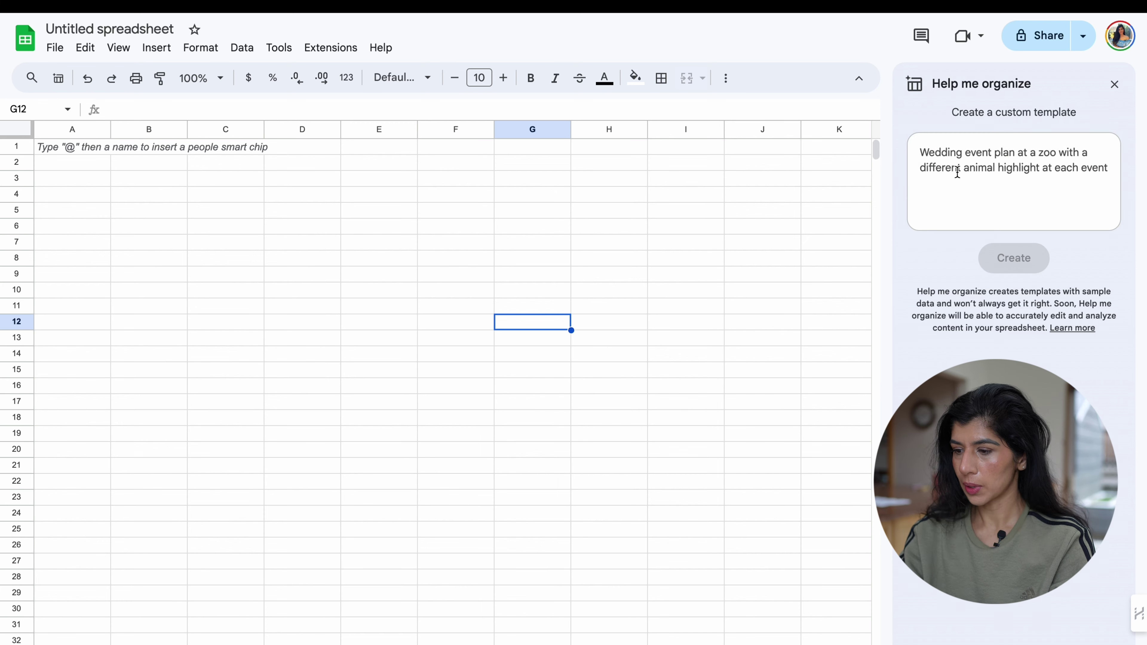
Generate an iPhone sales table with date, item, revenue, purchase location and iPhone type fields.
text(create apple )
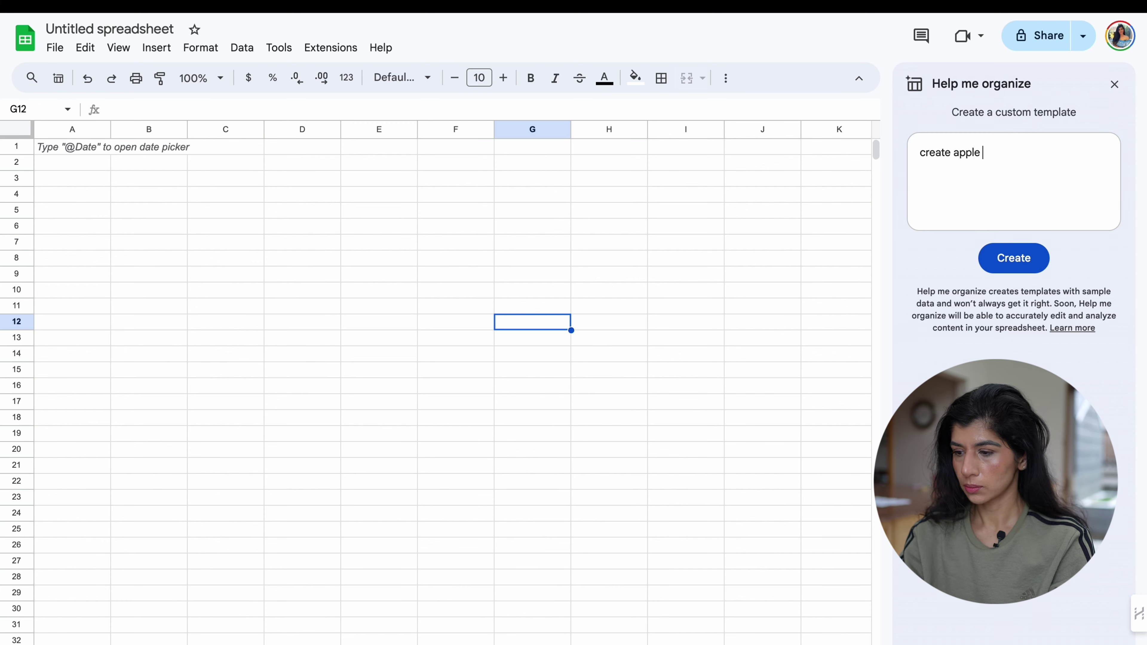
text(iphone dales data and help me organize it in 5 fields including)
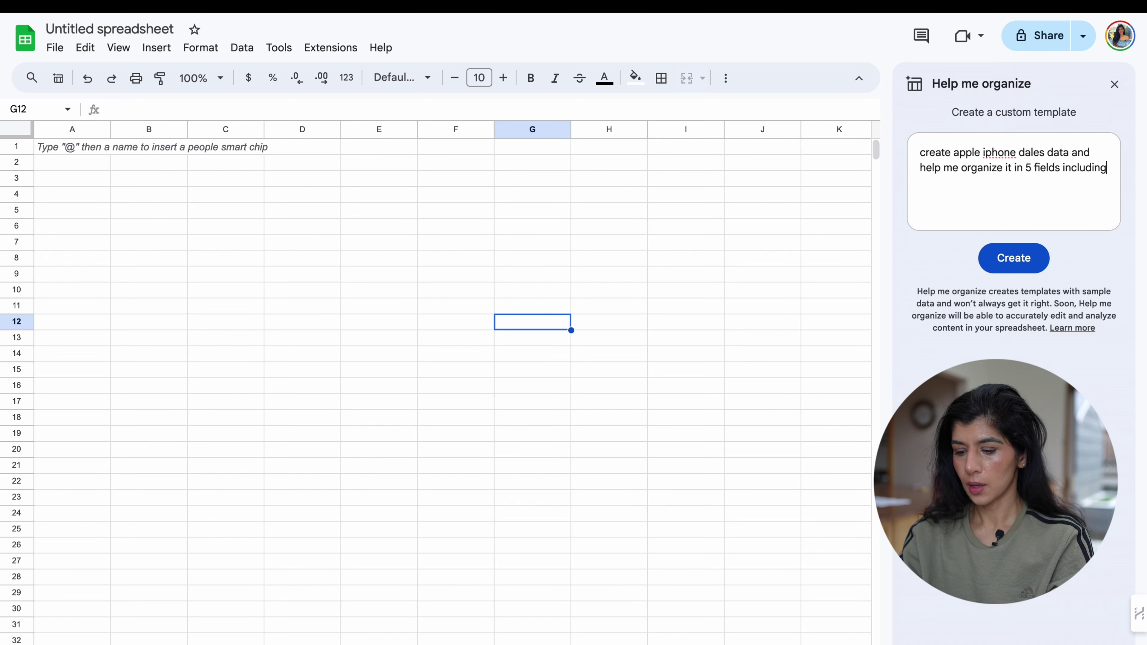
text( date, item, revenue, purchase location and iphone type)
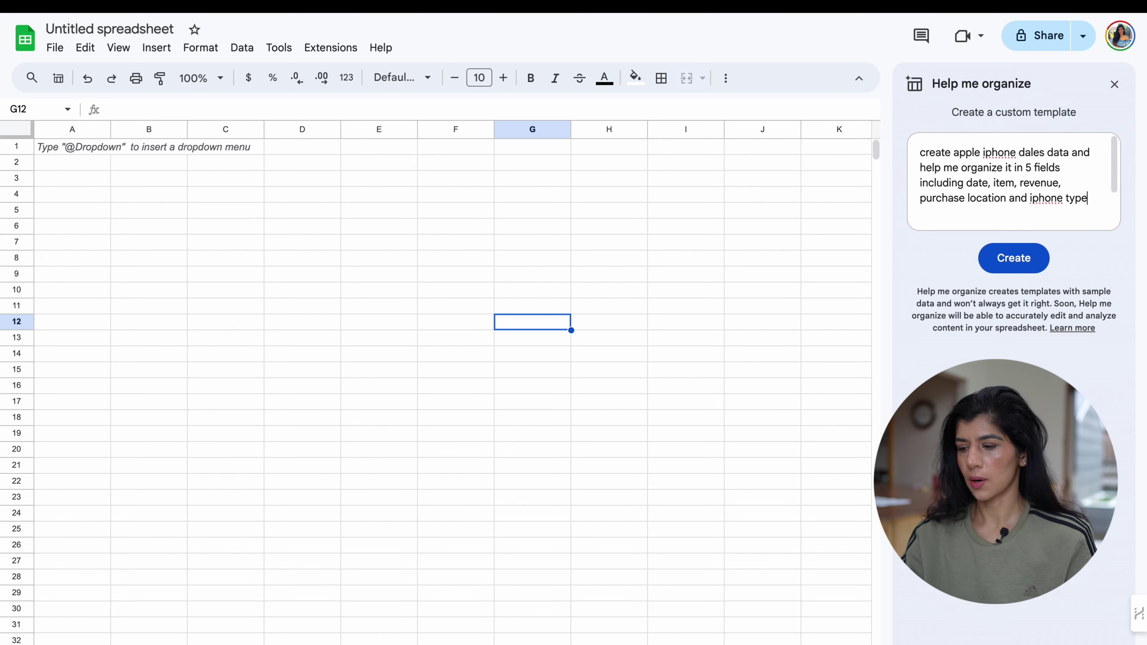
key(Return)
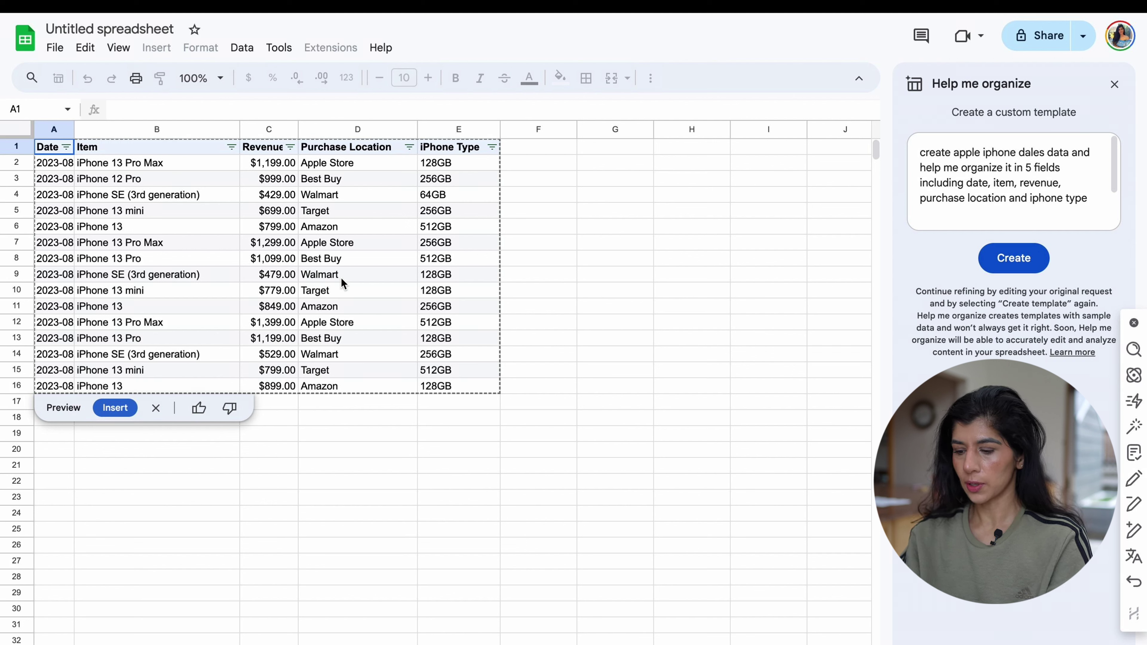
Add 'give 100 rows' to the prompt, regenerate, insert the table, then undo the insertion.
click(1090, 211)
text(give 100 rows)
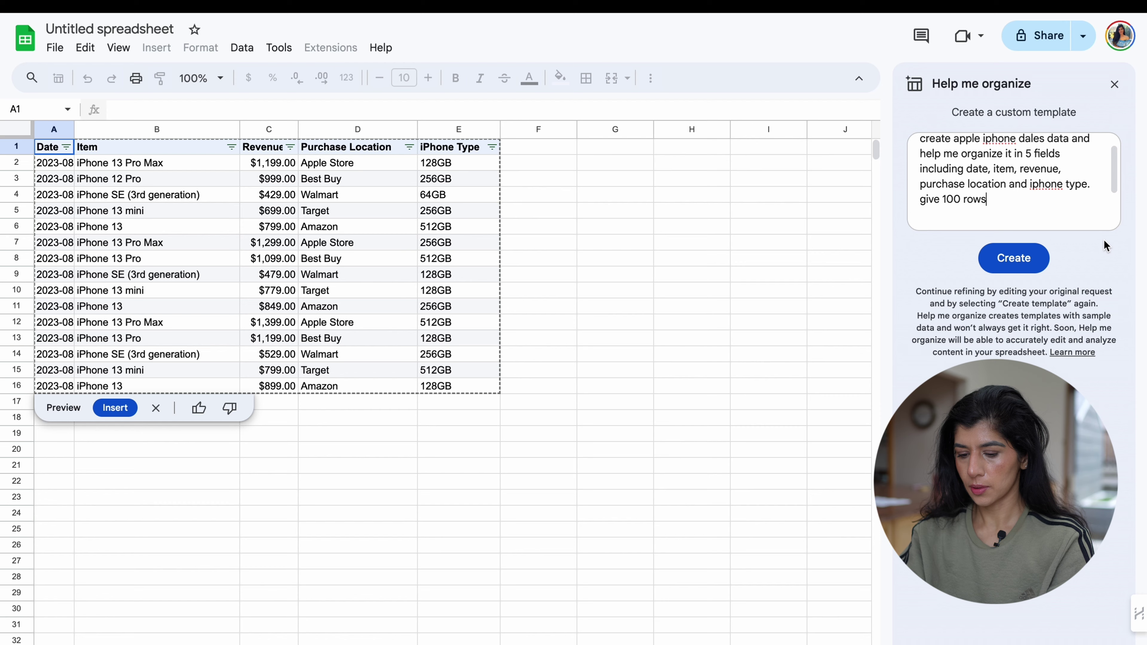
click(1014, 258)
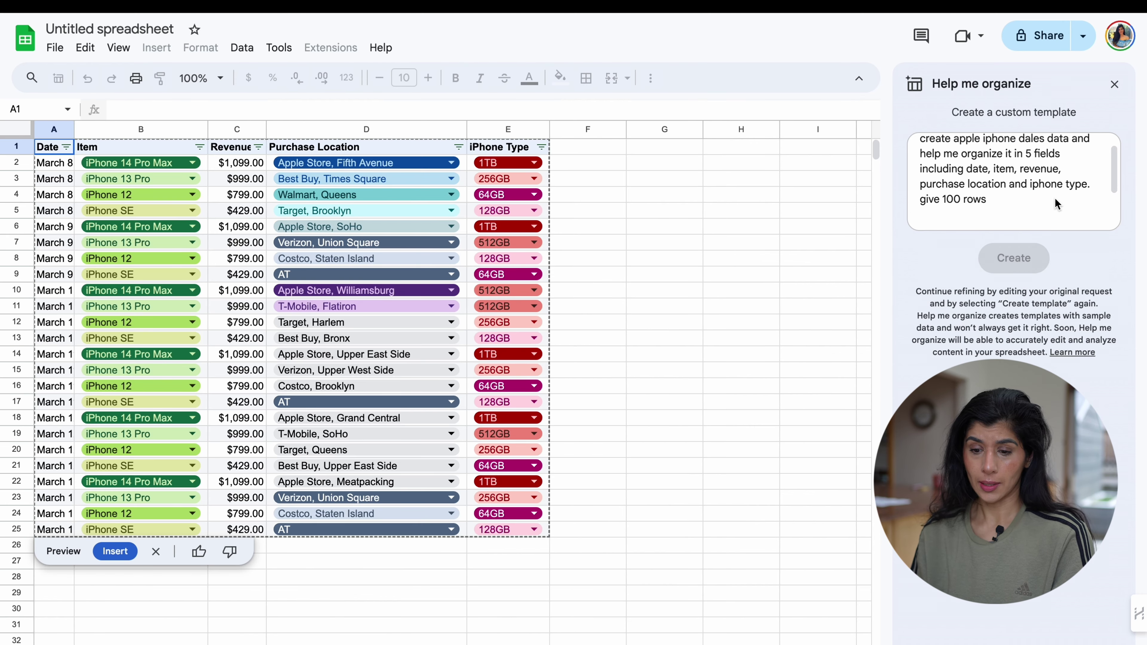
click(115, 552)
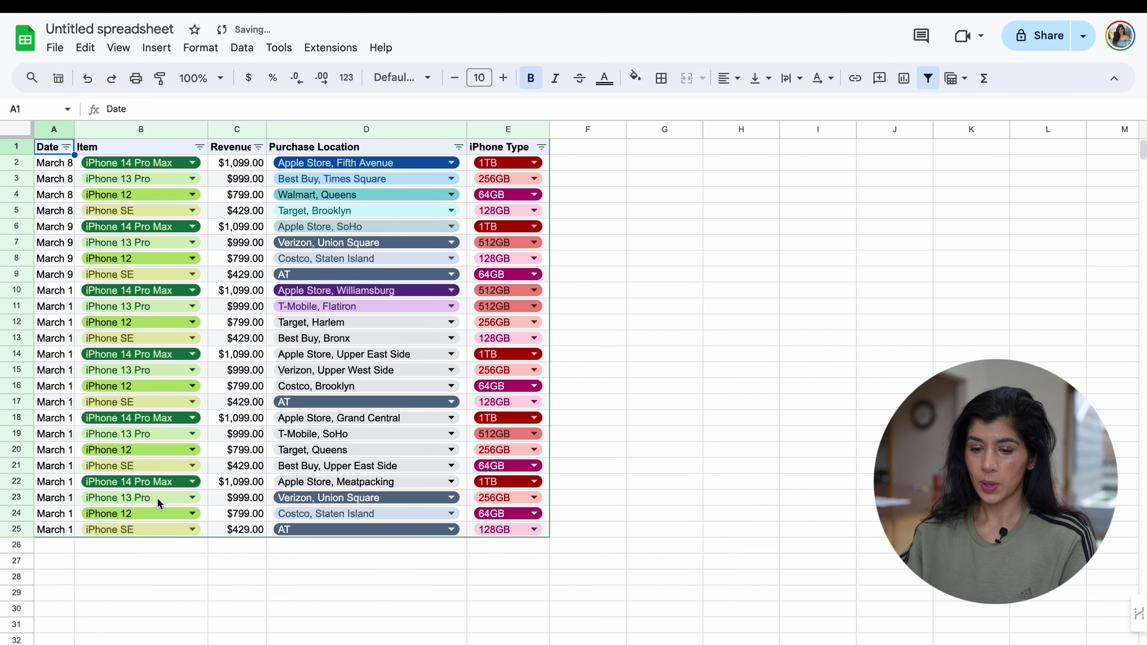
key(ctrl+z)
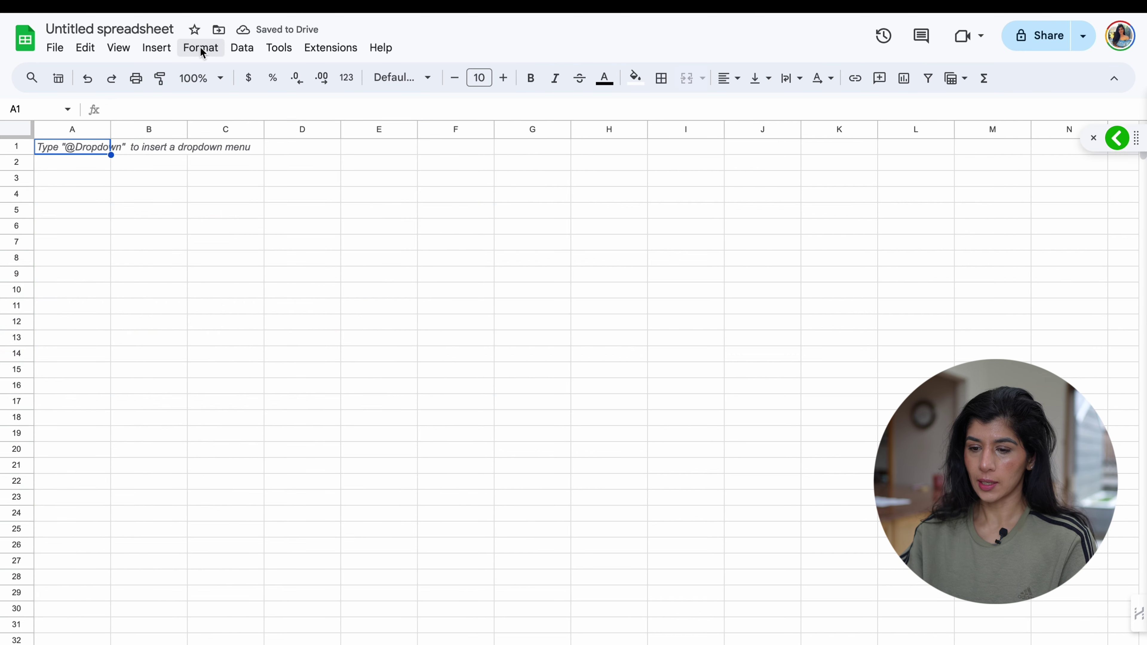
Generate and insert a Help me organize task table for a local Bay Area data science meetup.
click(169, 48)
click(190, 516)
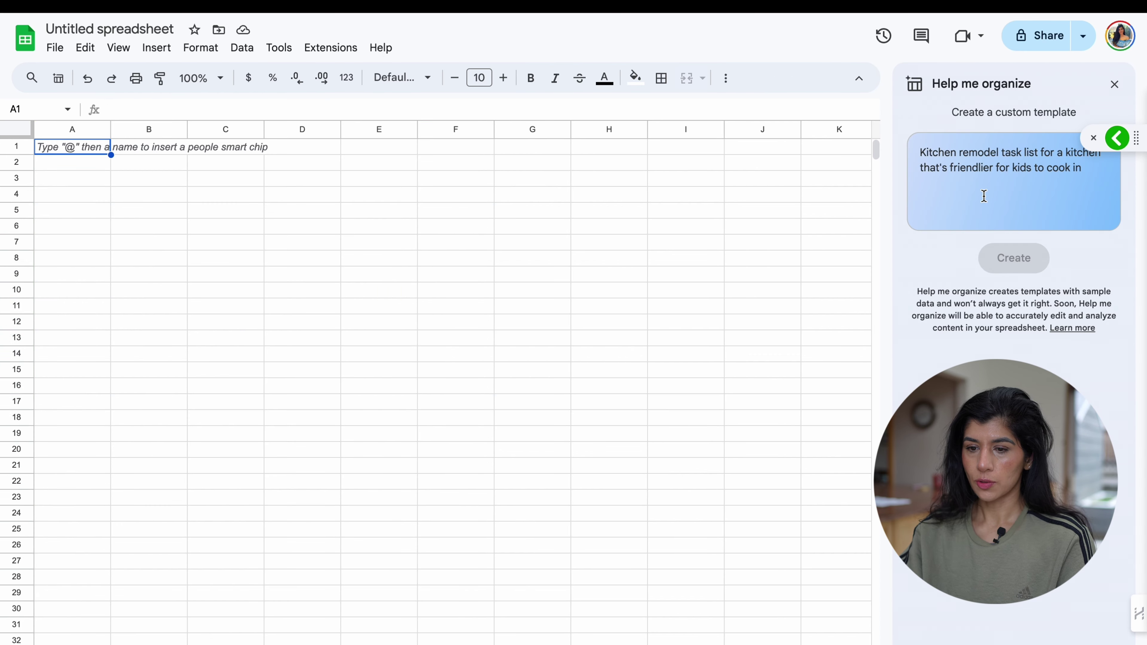
click(1069, 170)
text(hel)
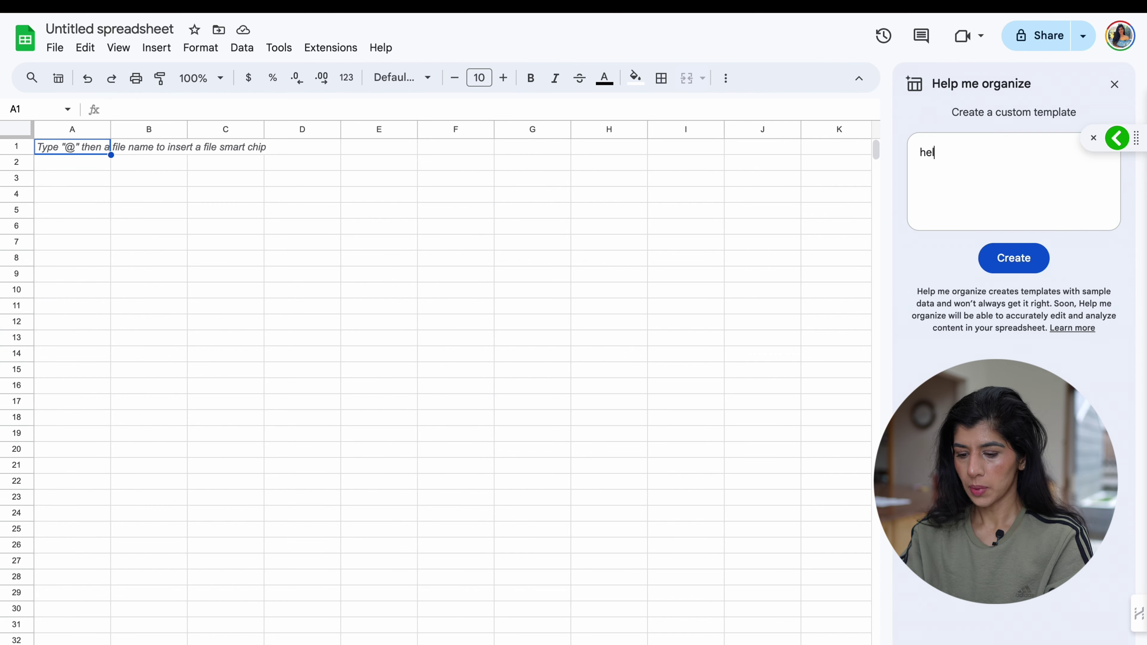
text(p me organize a data science meetup for local )
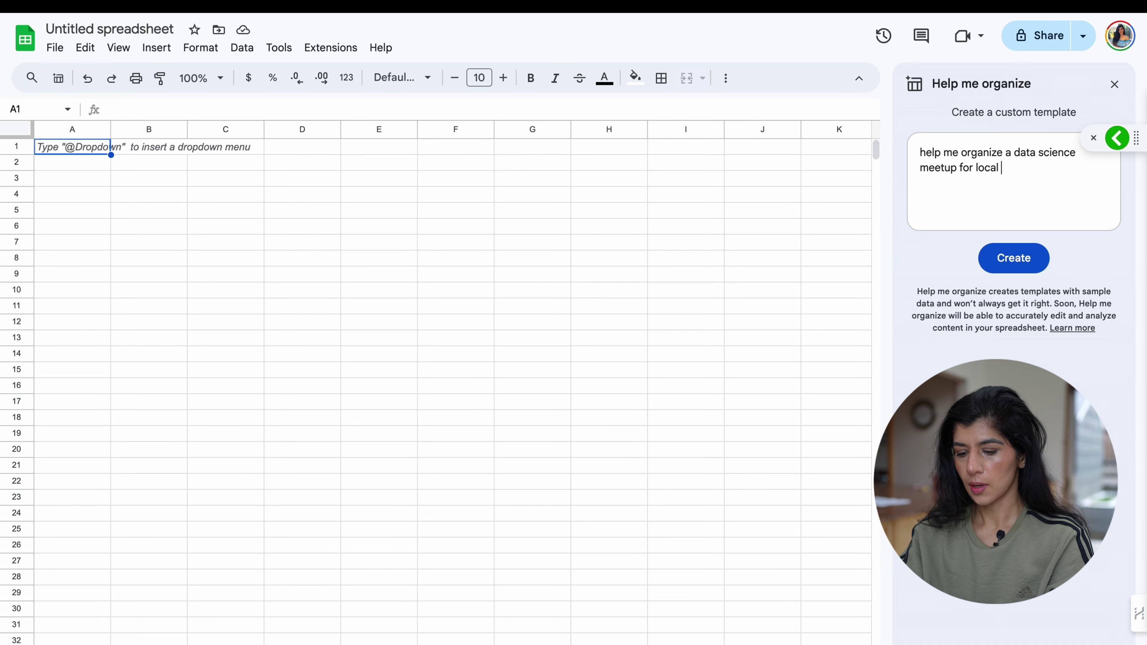
text(people in the bay area.)
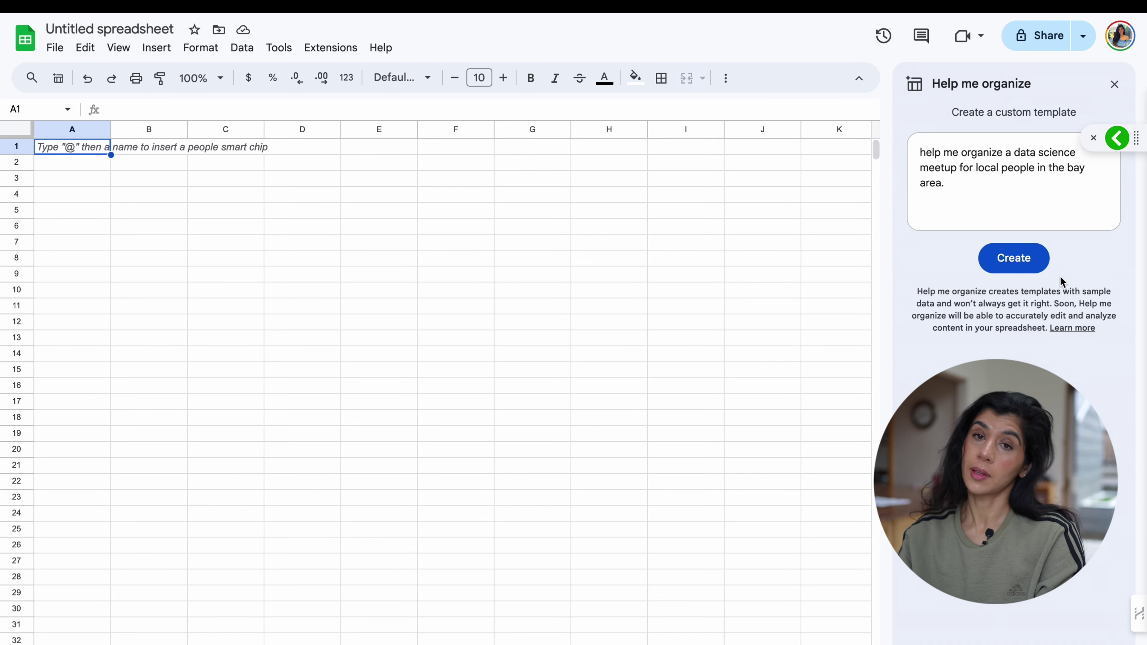
click(1046, 267)
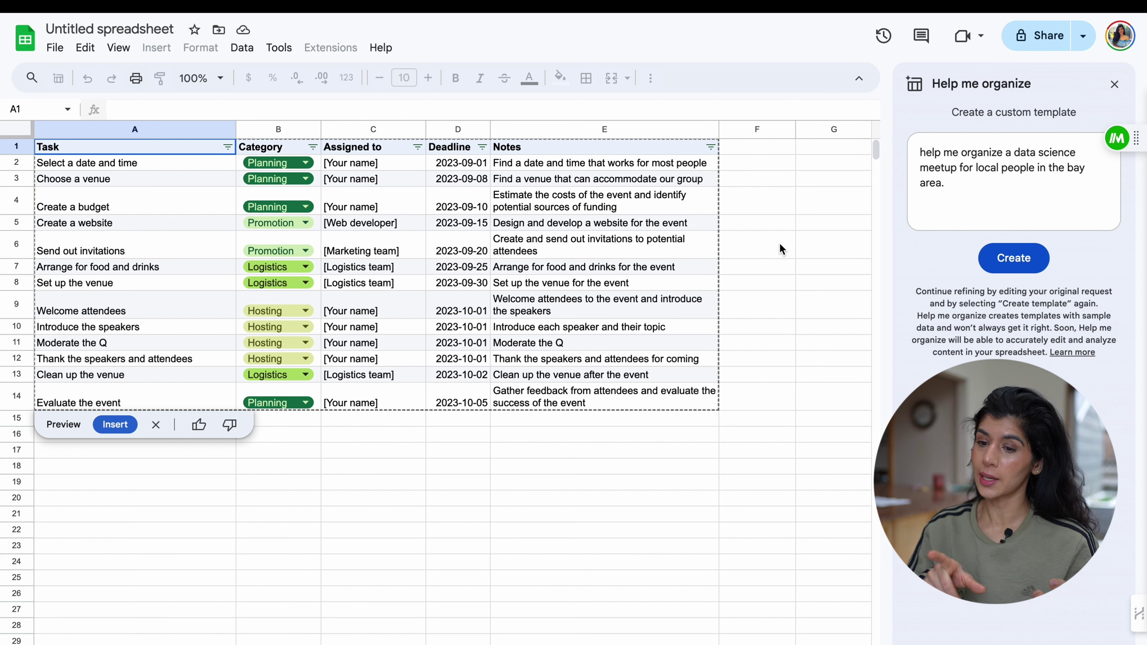
click(115, 424)
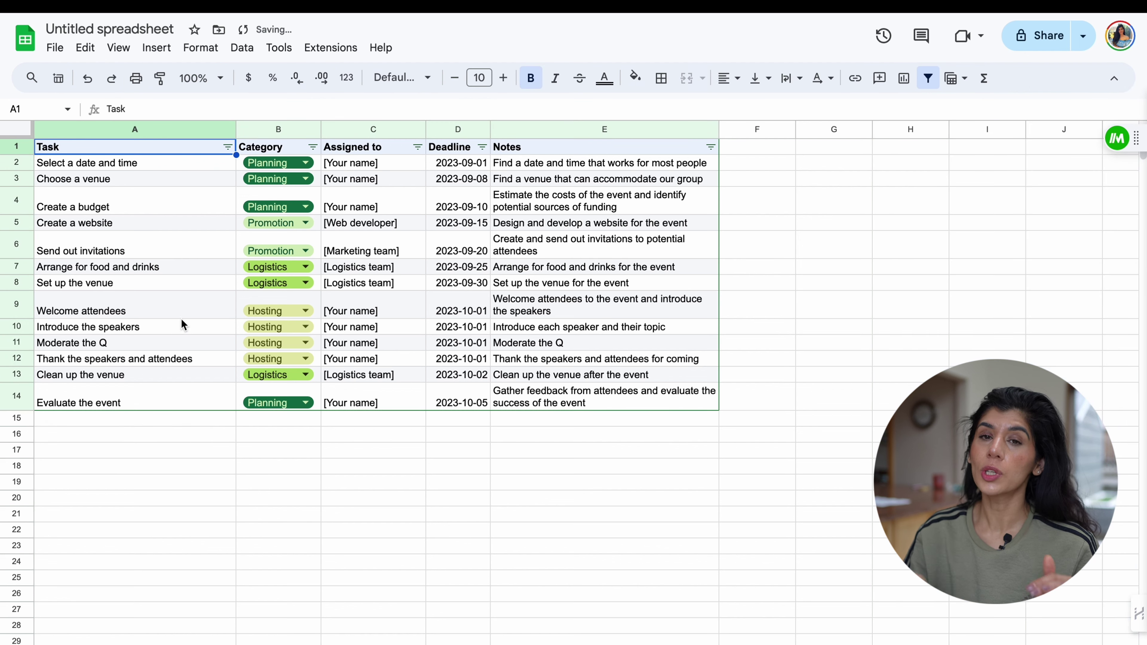